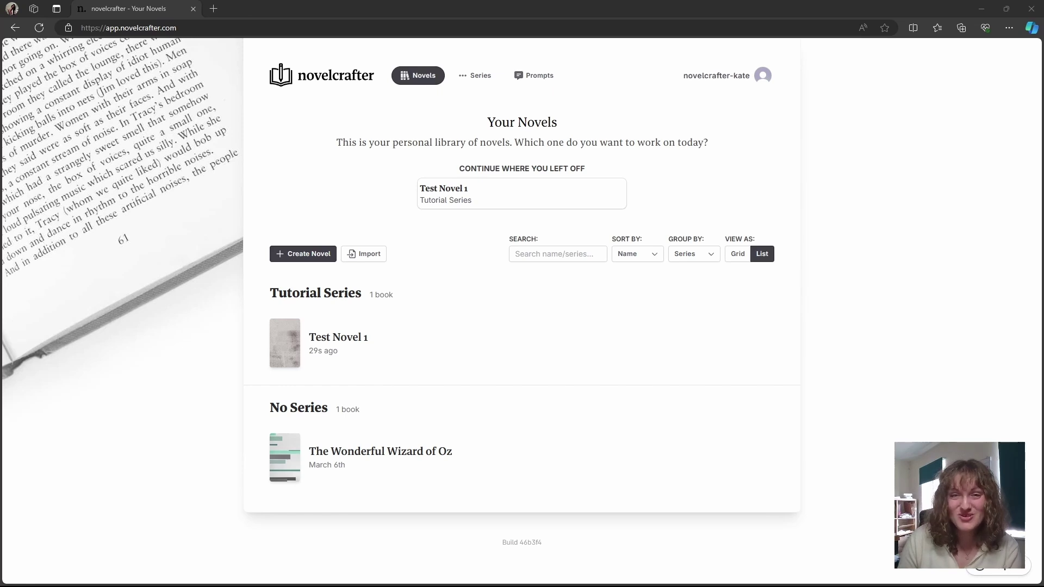
# Preview the library as large cover cards, then return to compact rows.
pyautogui.click(739, 255)
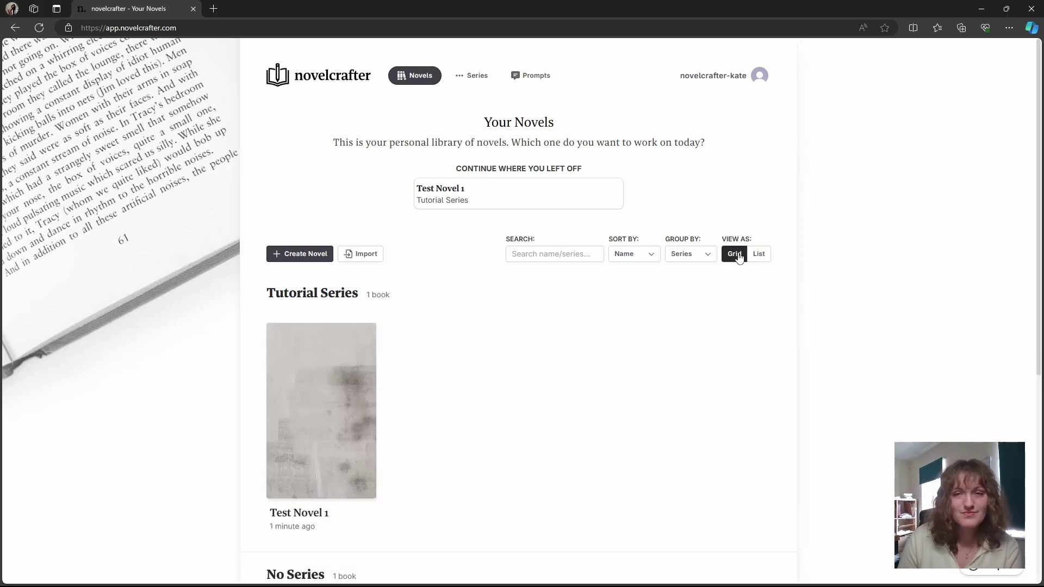
pyautogui.scroll(-2, 491, 429)
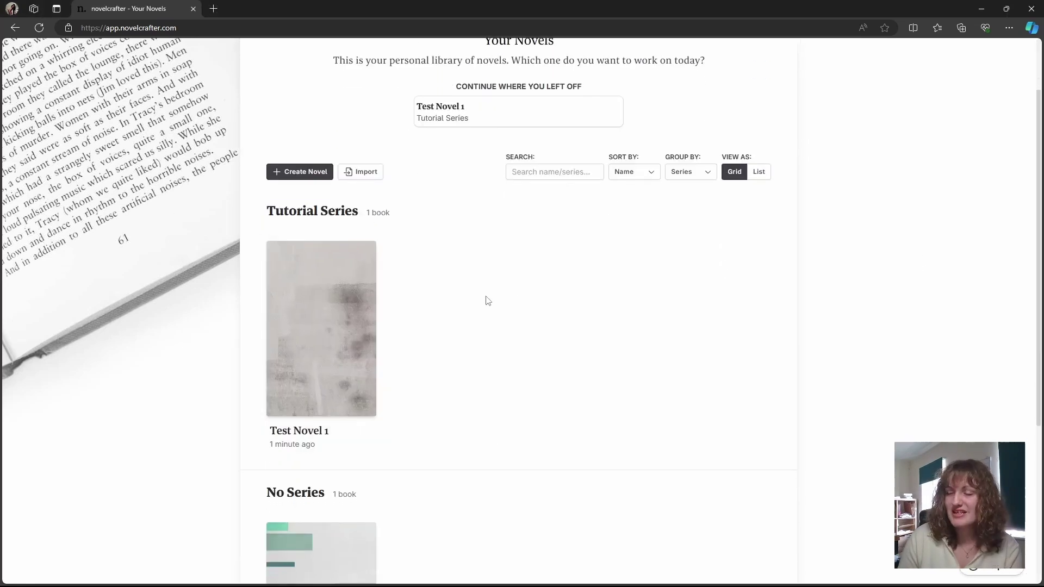
pyautogui.scroll(2, 481, 301)
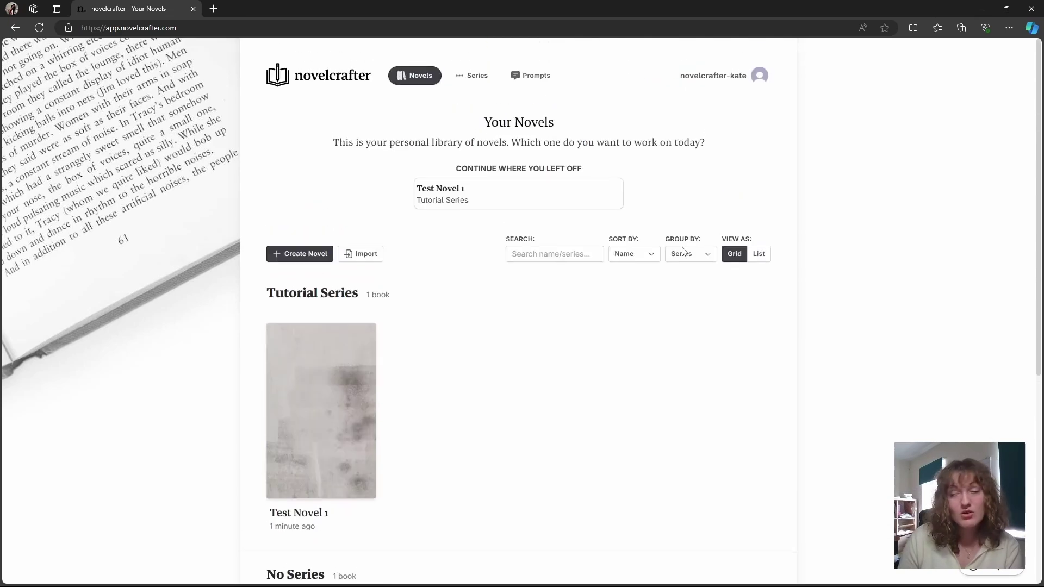
pyautogui.click(760, 255)
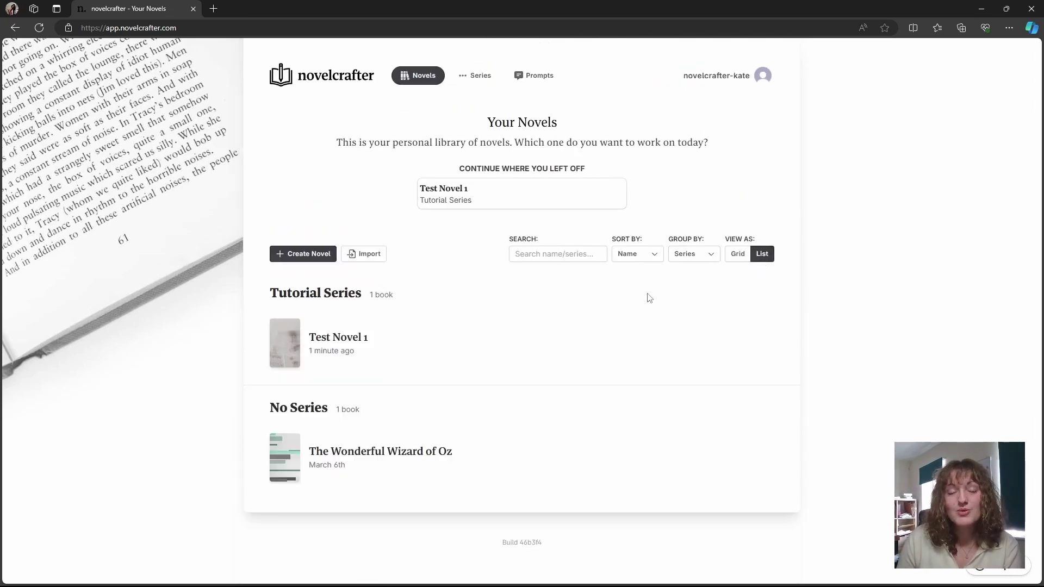
# Search the library for 'wizard', then clear the search to list all novels.
pyautogui.click(565, 254)
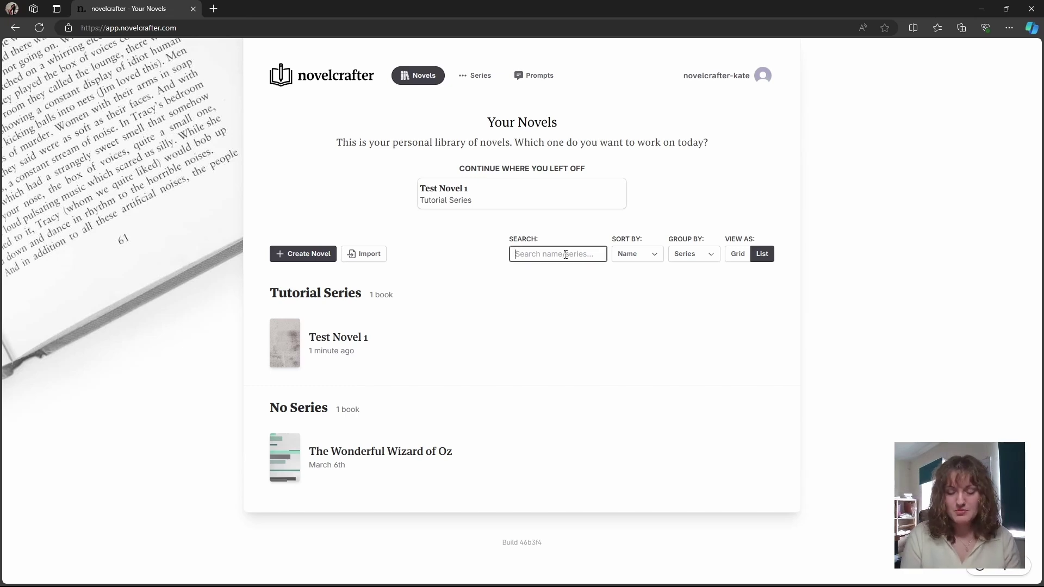
pyautogui.write('wizar')
pyautogui.hotkey('ctrl', 'a')
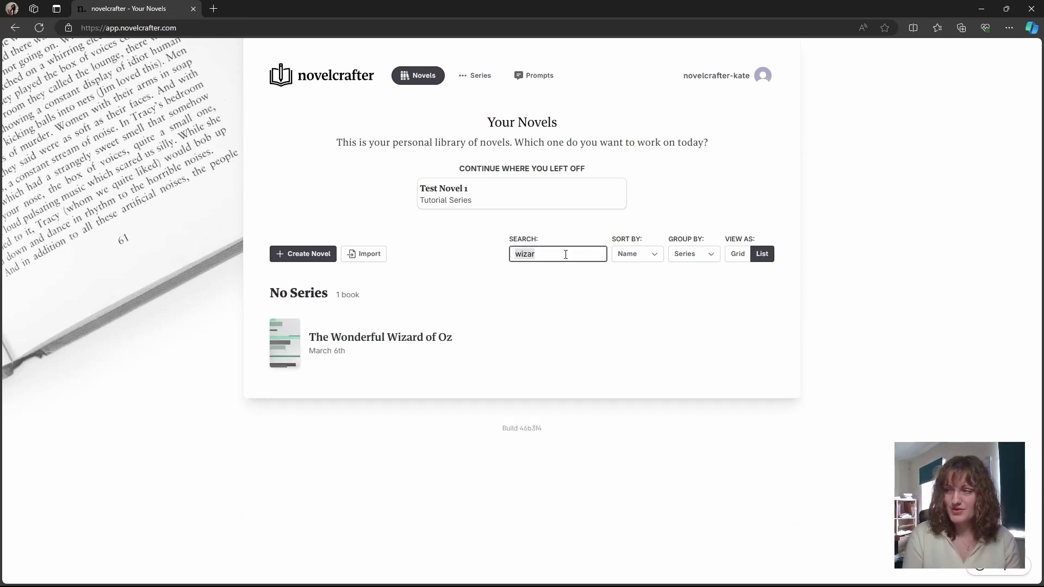
pyautogui.write('wizard')
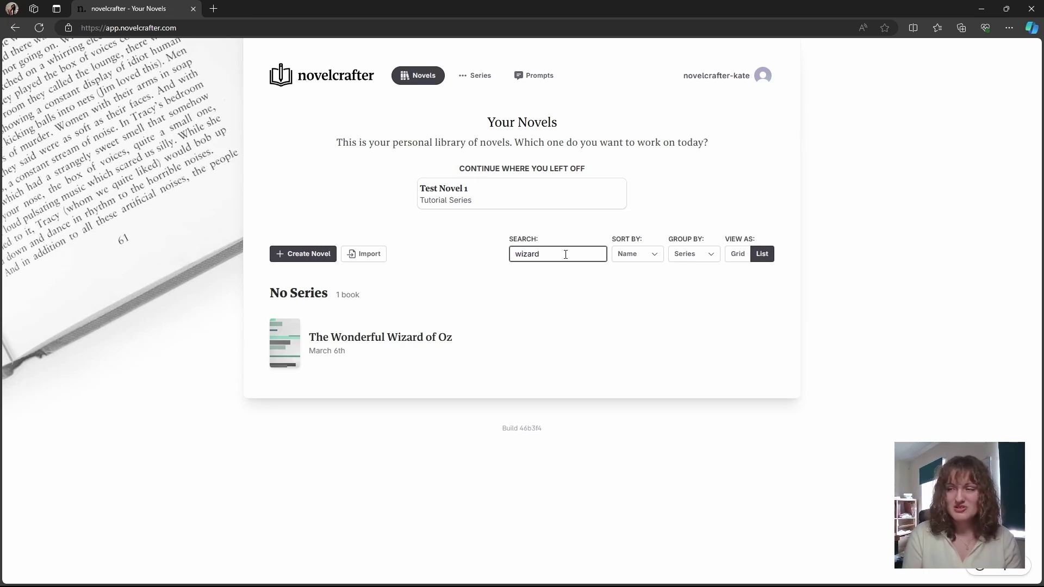
pyautogui.hotkey('ctrl', 'a')
pyautogui.press('BackSpace')
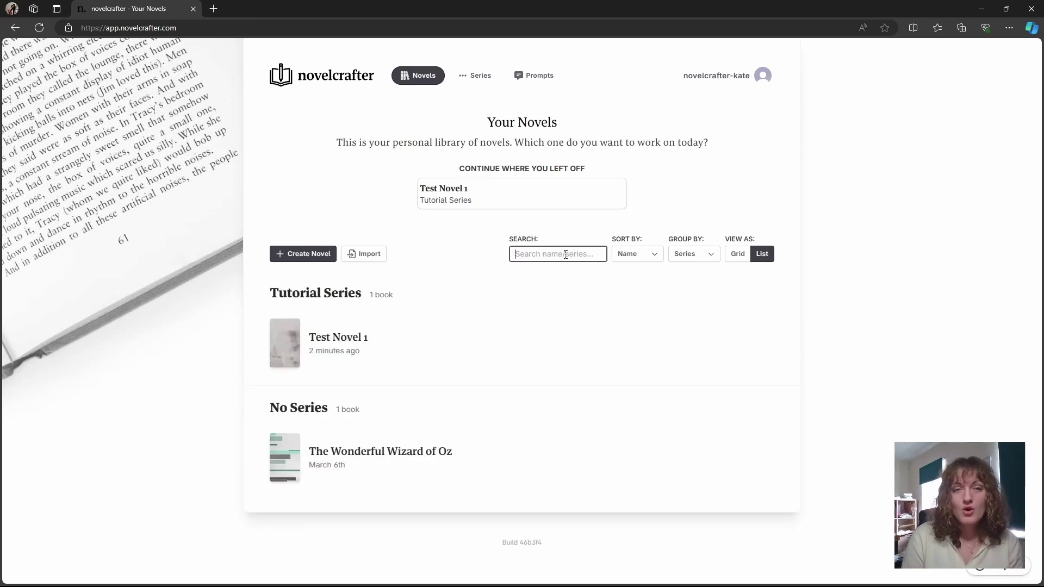
# Browse sort orders and try grouping by date, author and shared status before regrouping by series.
pyautogui.click(637, 257)
pyautogui.click(636, 257)
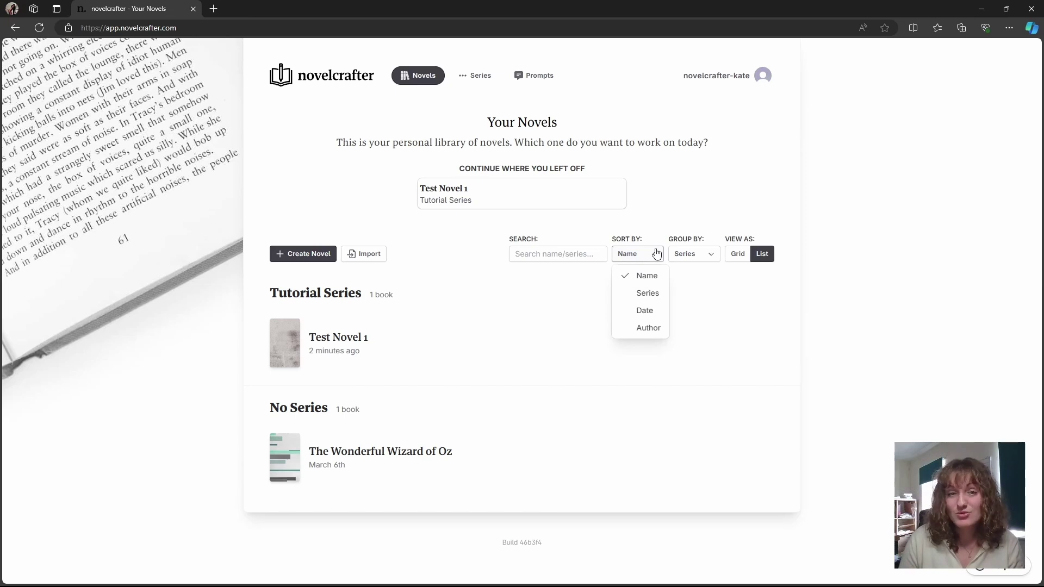
pyautogui.click(692, 255)
pyautogui.click(705, 313)
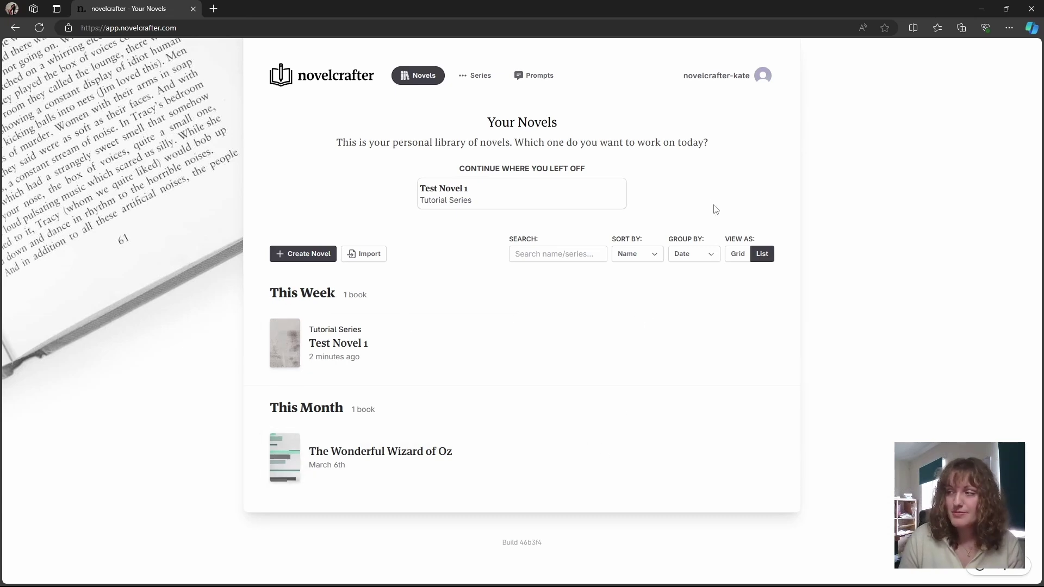
pyautogui.click(691, 261)
pyautogui.click(702, 330)
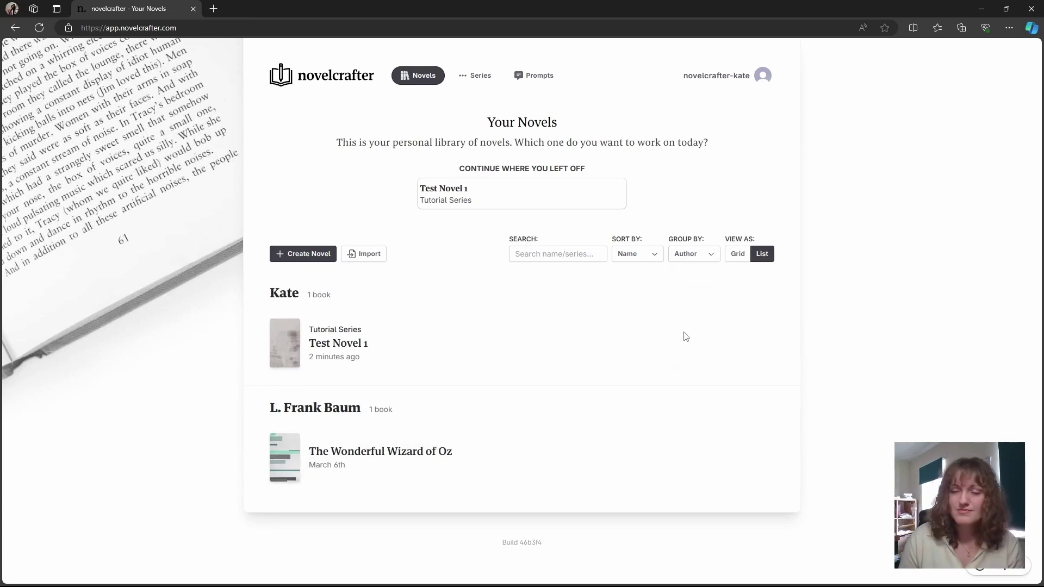
pyautogui.click(707, 257)
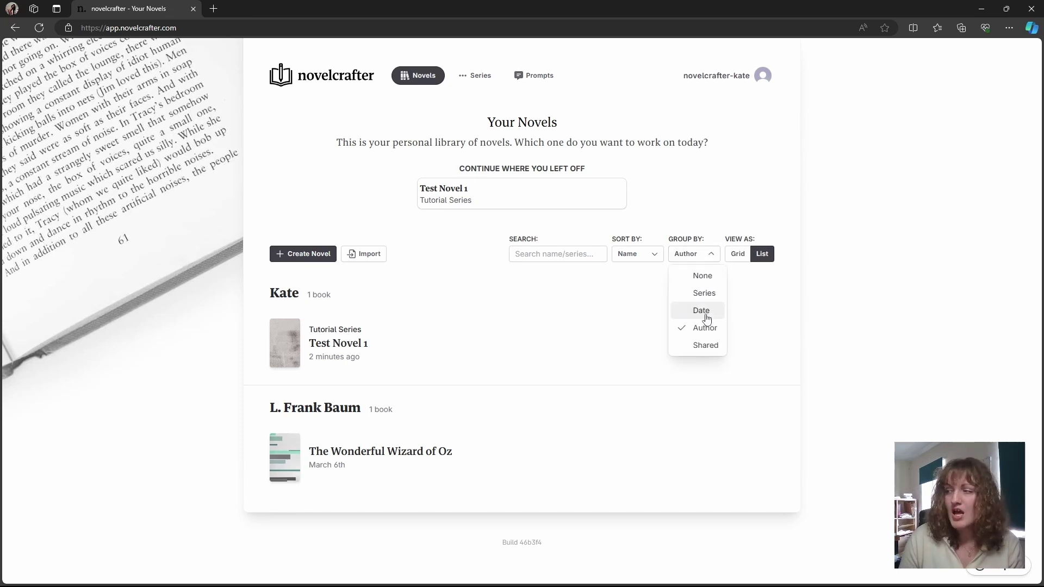
pyautogui.click(705, 346)
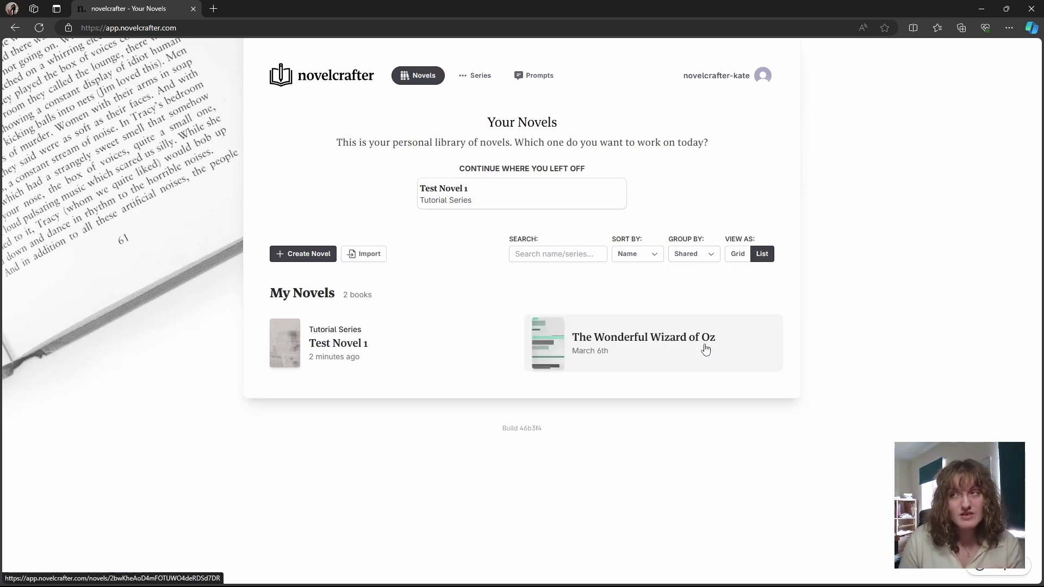
pyautogui.click(694, 256)
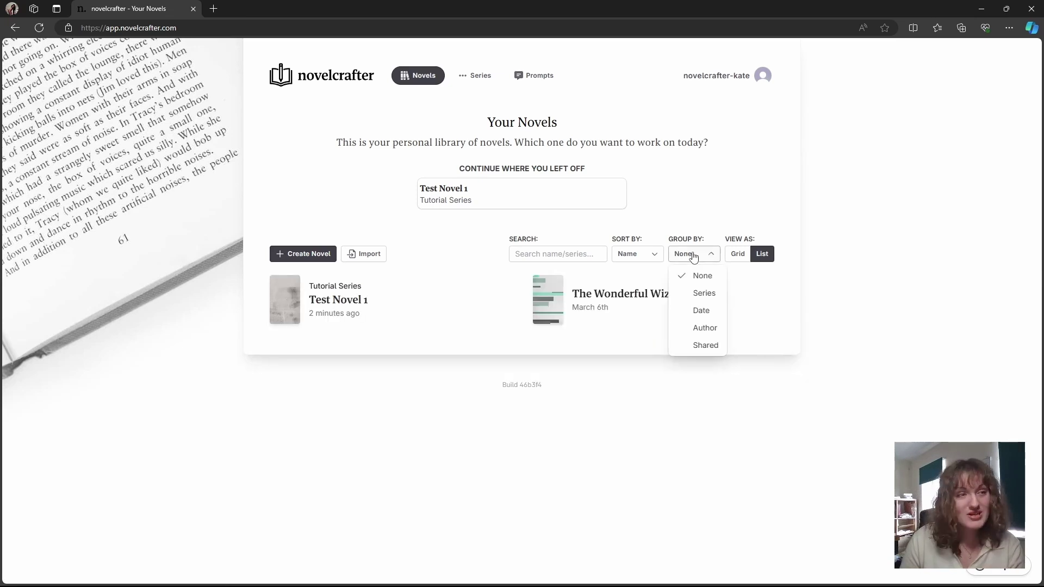
pyautogui.click(696, 297)
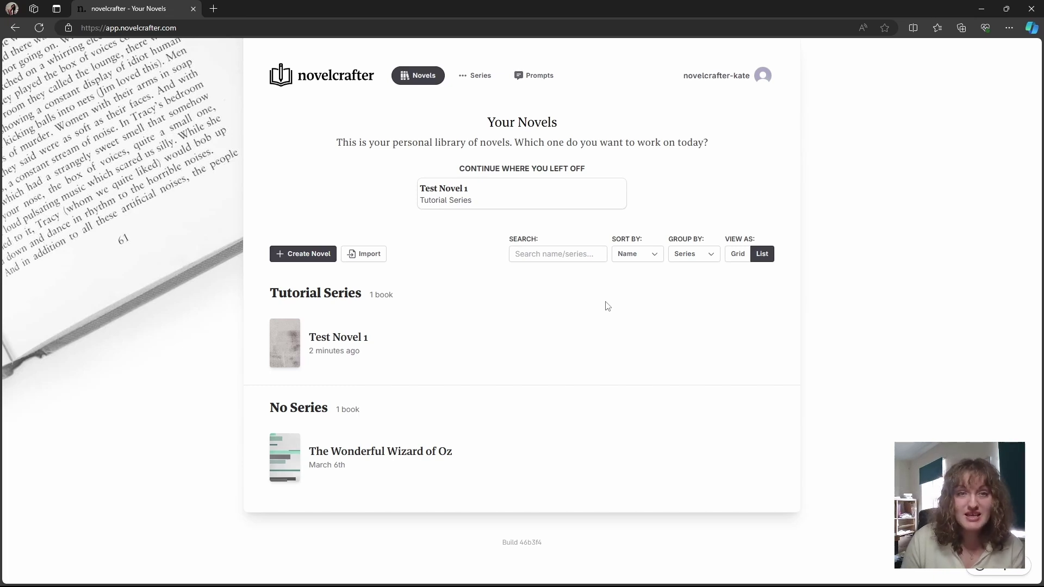
# Start a new novel templated on The Wonderful Wizard of Oz, keeping all clone details checked.
pyautogui.click(310, 259)
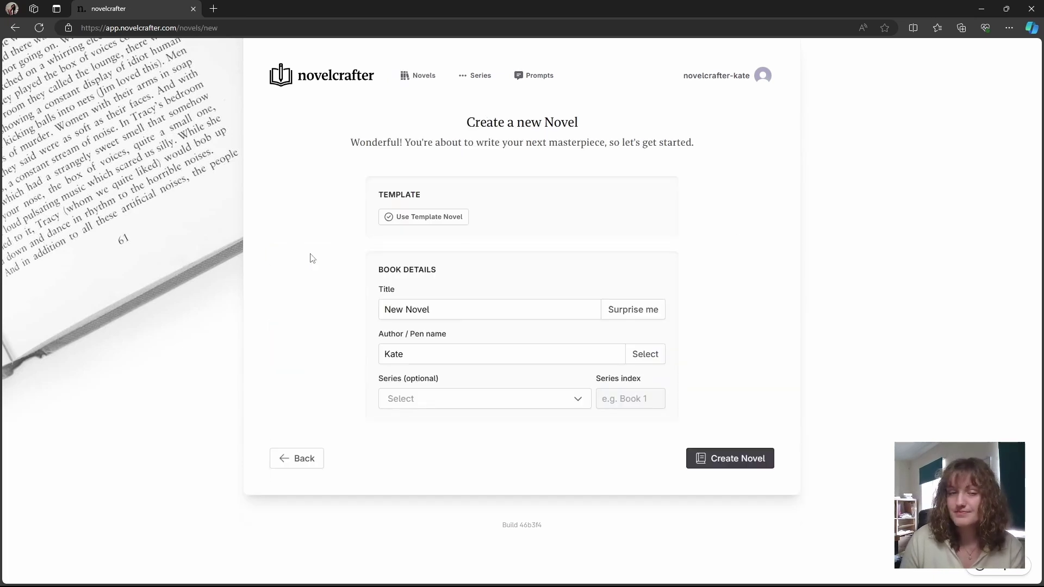
pyautogui.click(402, 220)
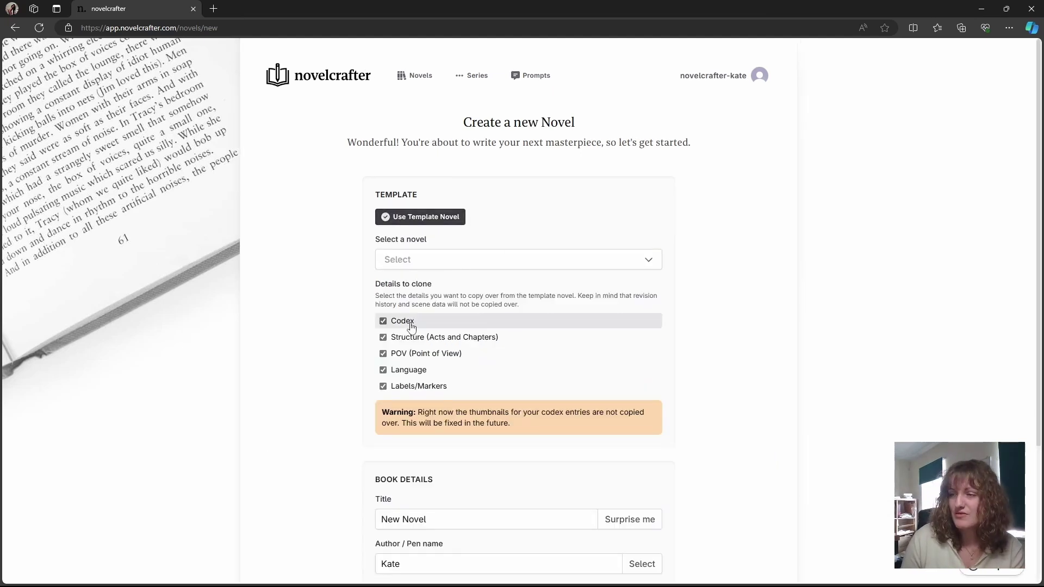
pyautogui.click(432, 261)
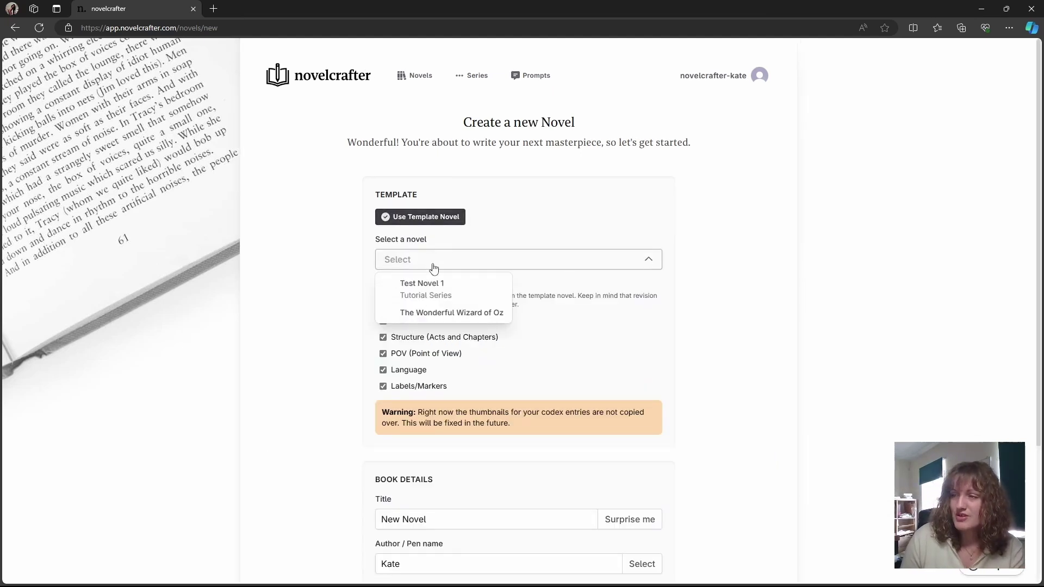
pyautogui.click(435, 311)
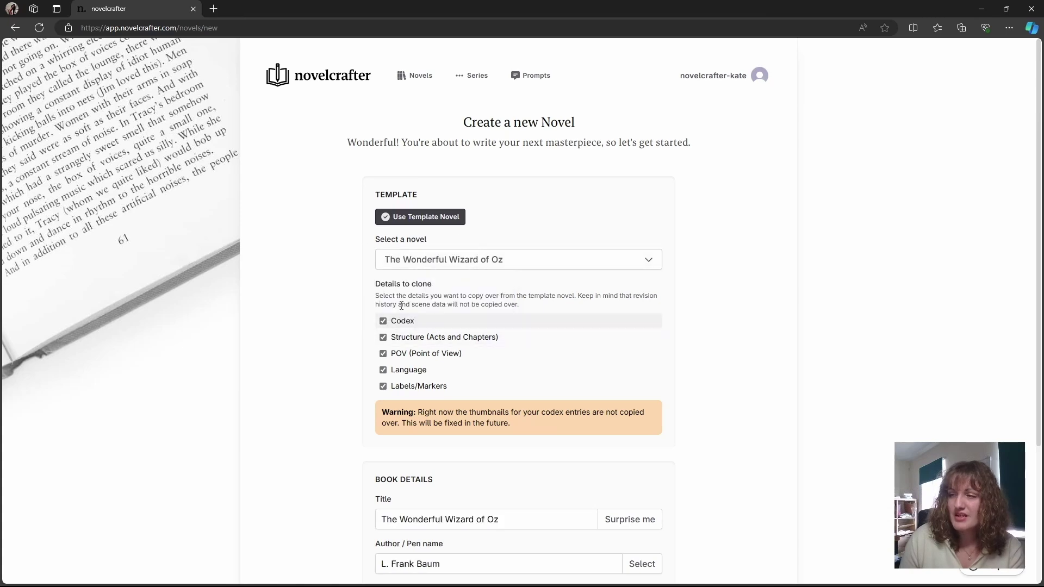
# Title the clone 'The Wonderful Wizard of Oz 2.0', leave Series empty, and create it.
pyautogui.scroll(-3, 321, 294)
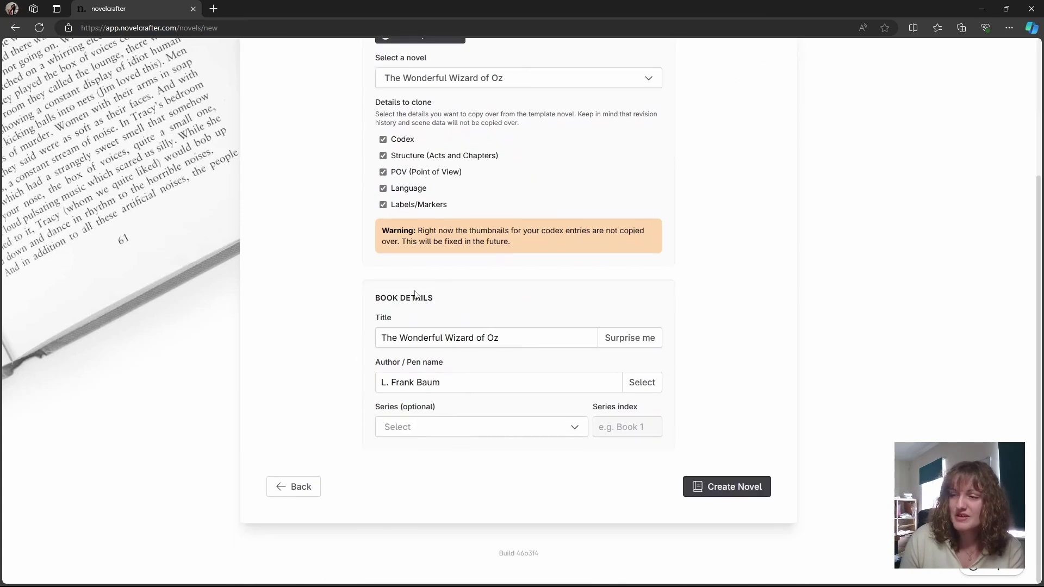
pyautogui.scroll(3, 318, 300)
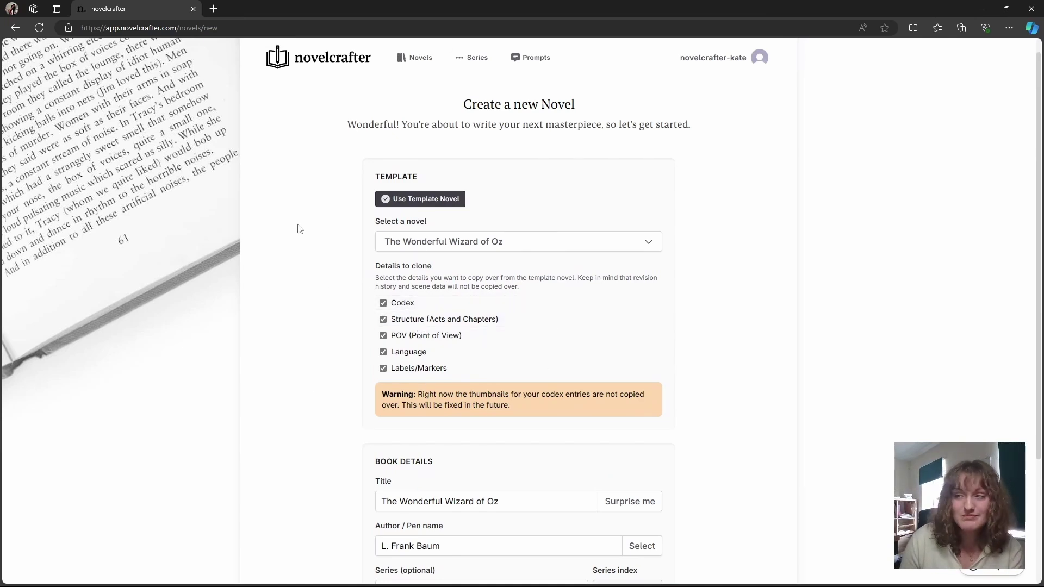
pyautogui.scroll(-3, 289, 294)
pyautogui.click(521, 332)
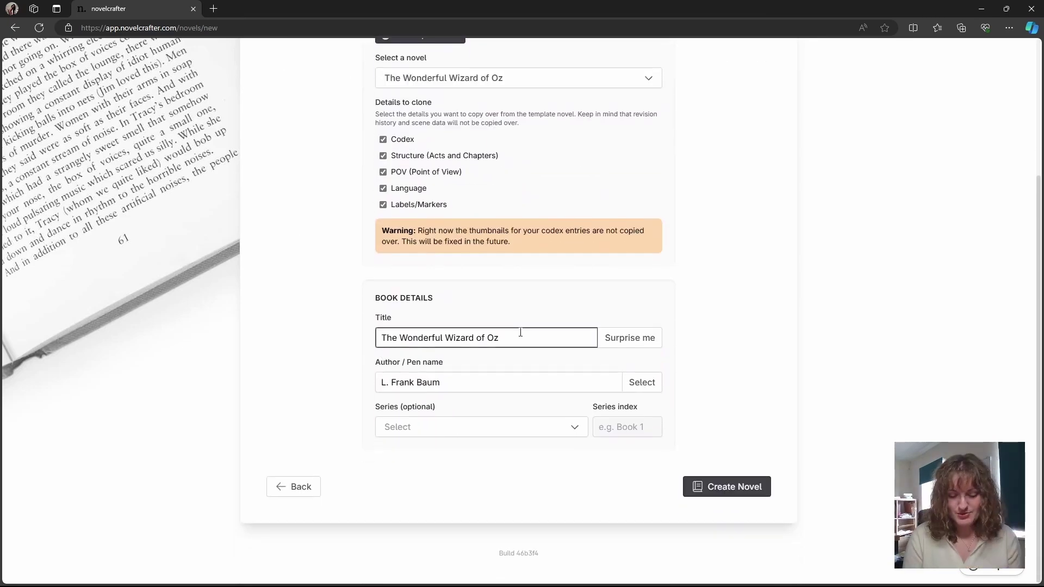
pyautogui.write('2.0')
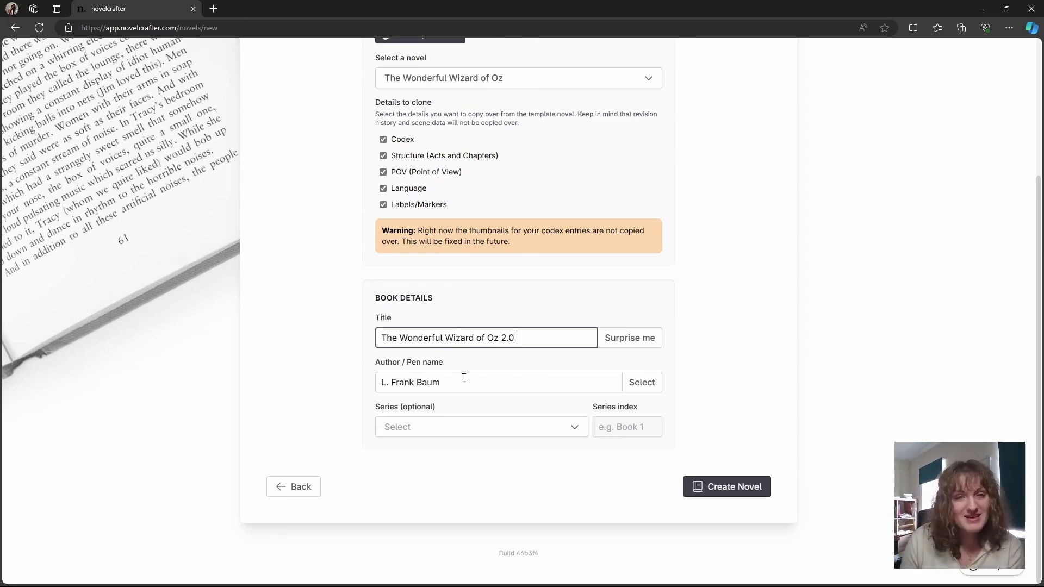
pyautogui.click(395, 430)
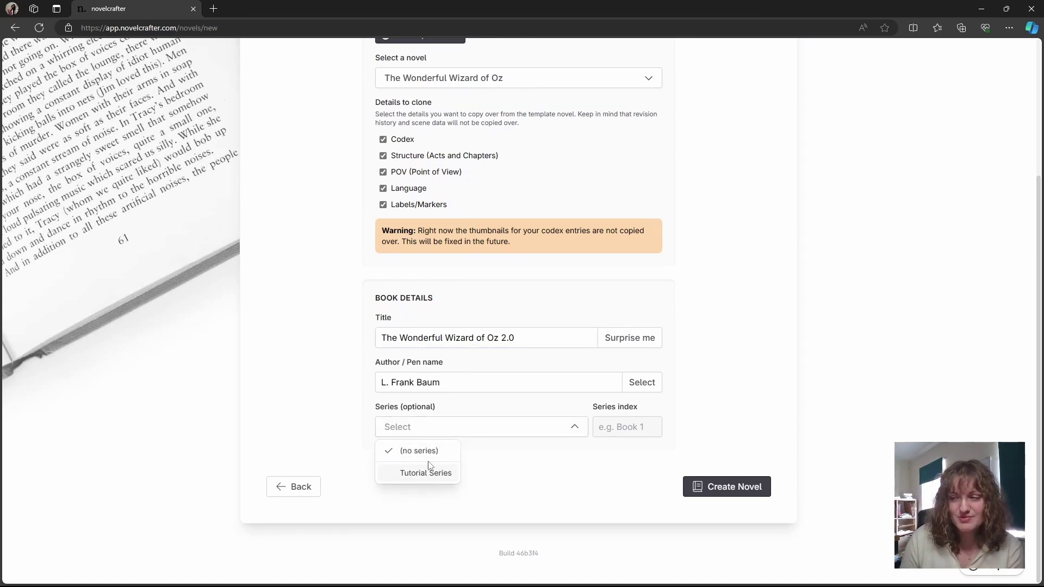
pyautogui.click(629, 406)
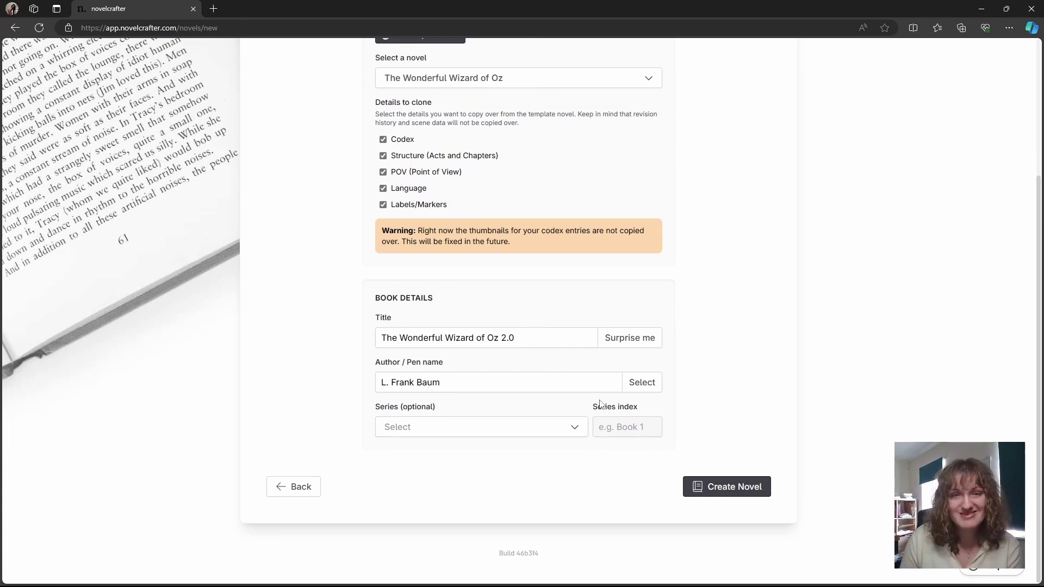
pyautogui.click(720, 491)
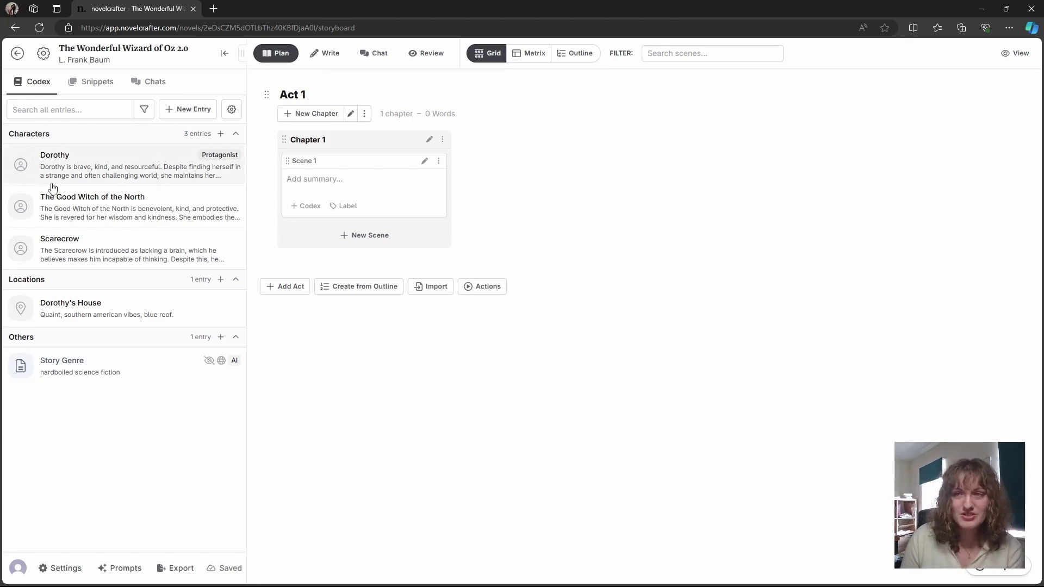
# Review the Dorothy, Good Witch of the North, Scarecrow and Dorothy's House codex entries.
pyautogui.click(66, 171)
pyautogui.click(115, 211)
pyautogui.click(114, 246)
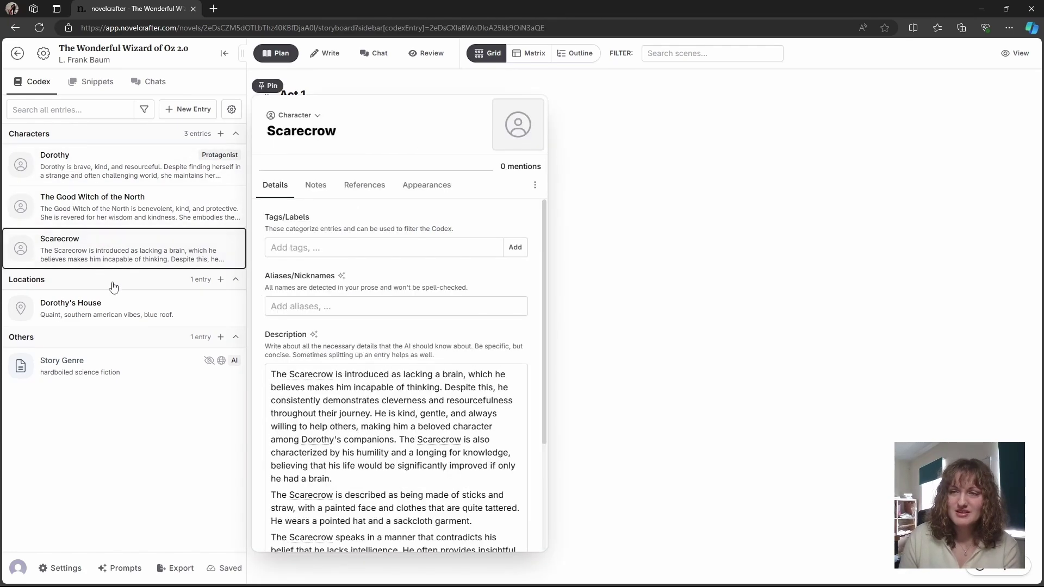
pyautogui.click(112, 309)
pyautogui.click(109, 339)
# Close the codex details and open the original The Wonderful Wizard of Oz from the library.
pyautogui.click(730, 177)
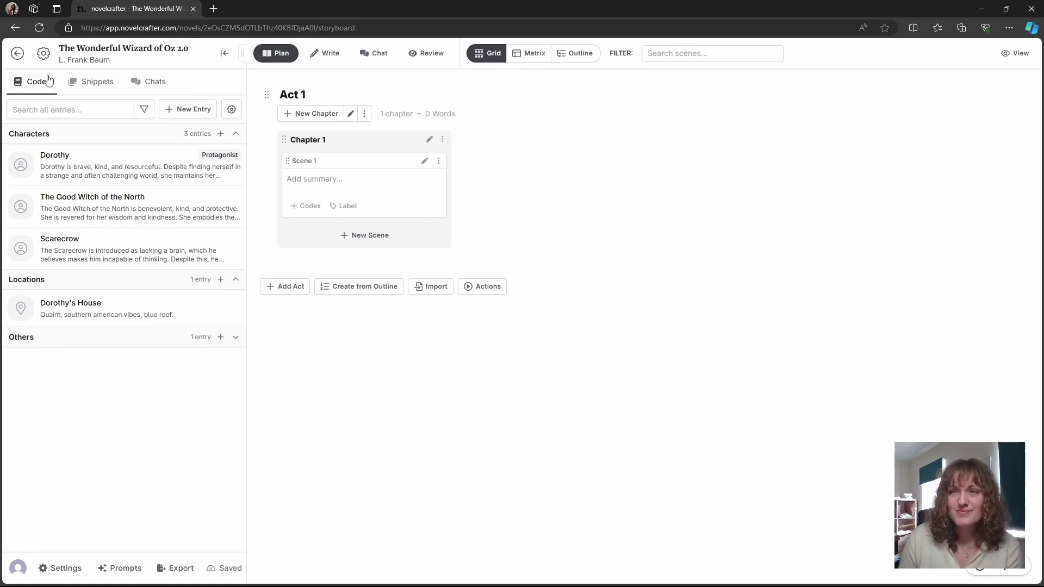
pyautogui.click(18, 53)
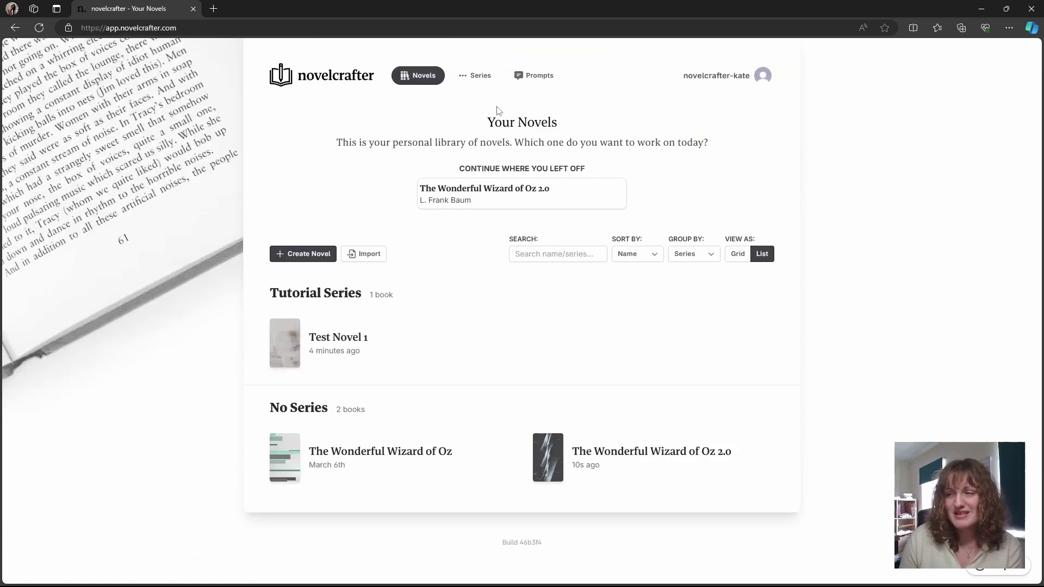
pyautogui.click(415, 457)
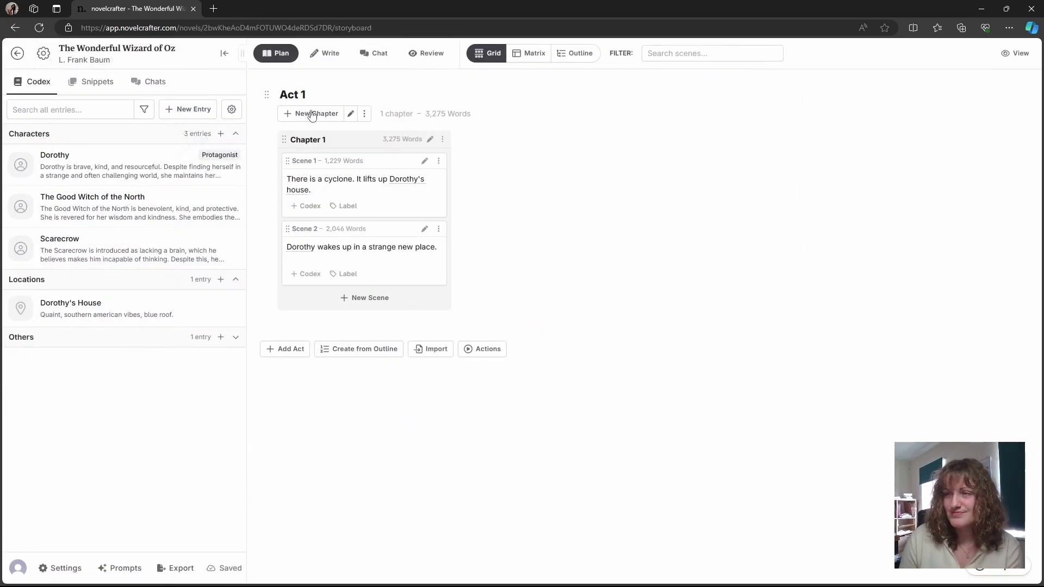
# Return to the library, open The Wonderful Wizard of Oz 2.0, and bring up its settings.
pyautogui.click(17, 53)
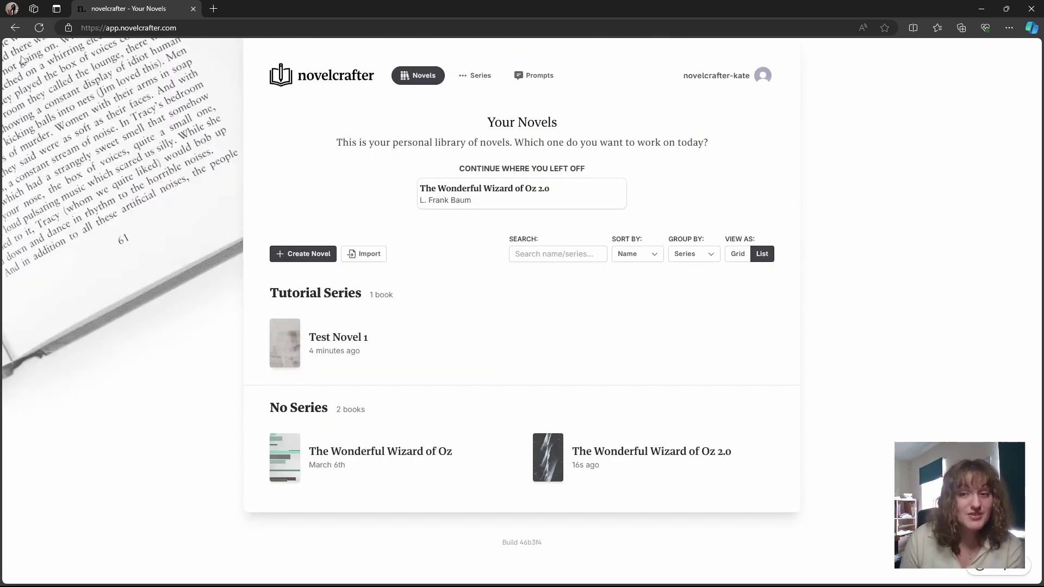
pyautogui.click(571, 472)
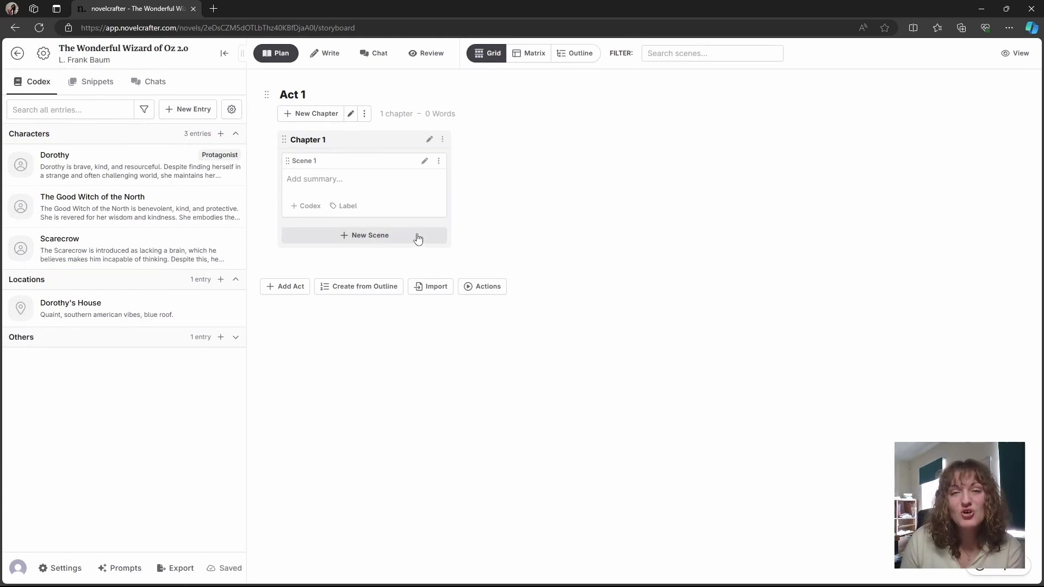
pyautogui.click(45, 56)
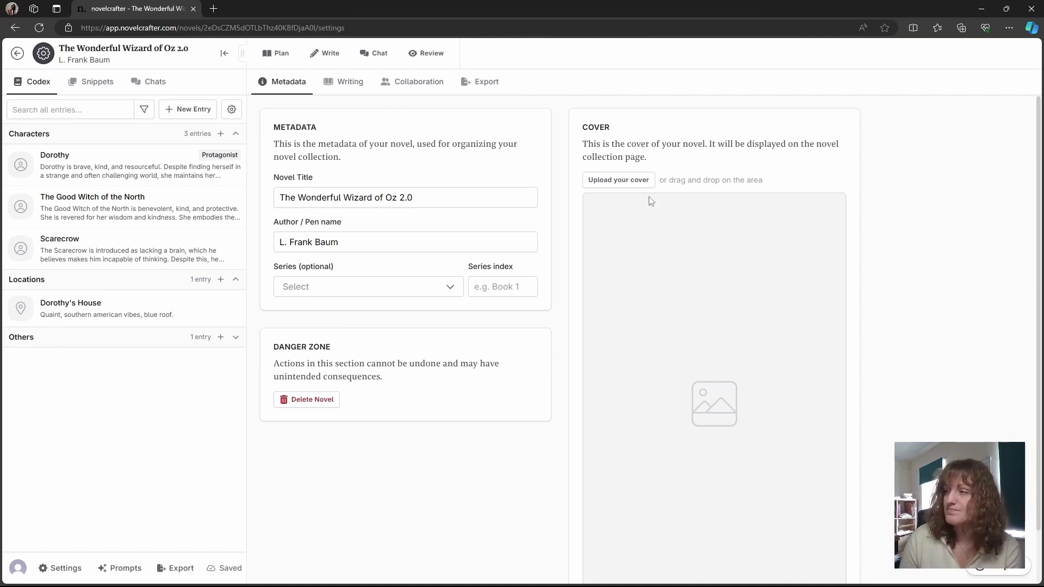
# Upload the cartoon elderly couple image as the cover and crop it.
pyautogui.click(636, 183)
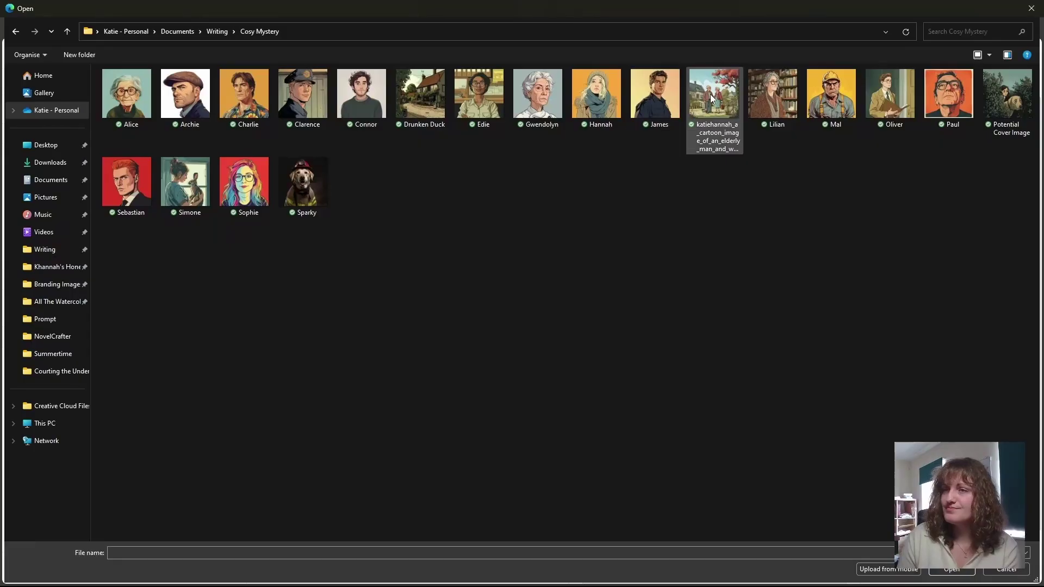
pyautogui.doubleClick(714, 98)
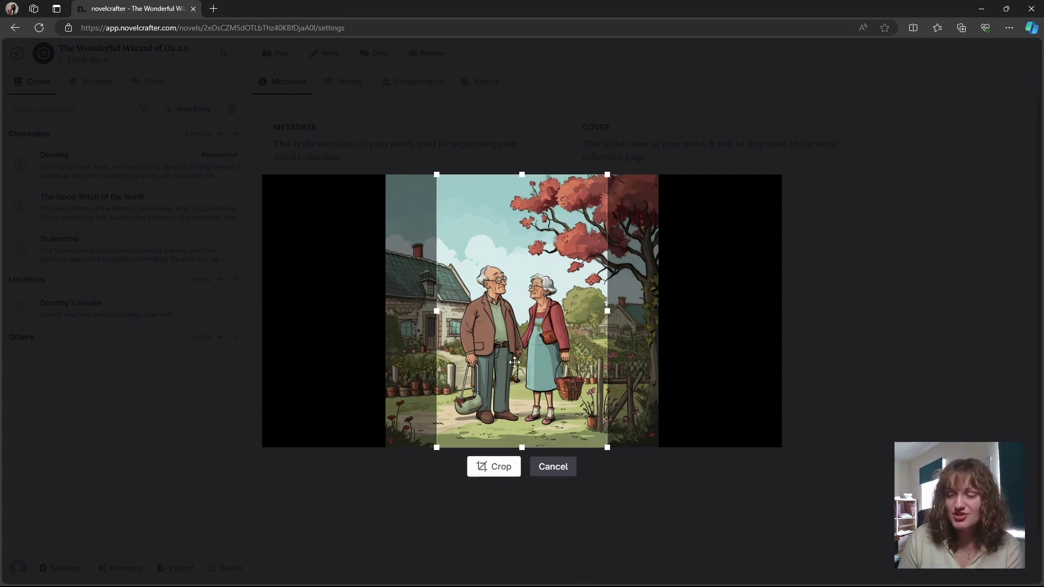
pyautogui.click(499, 479)
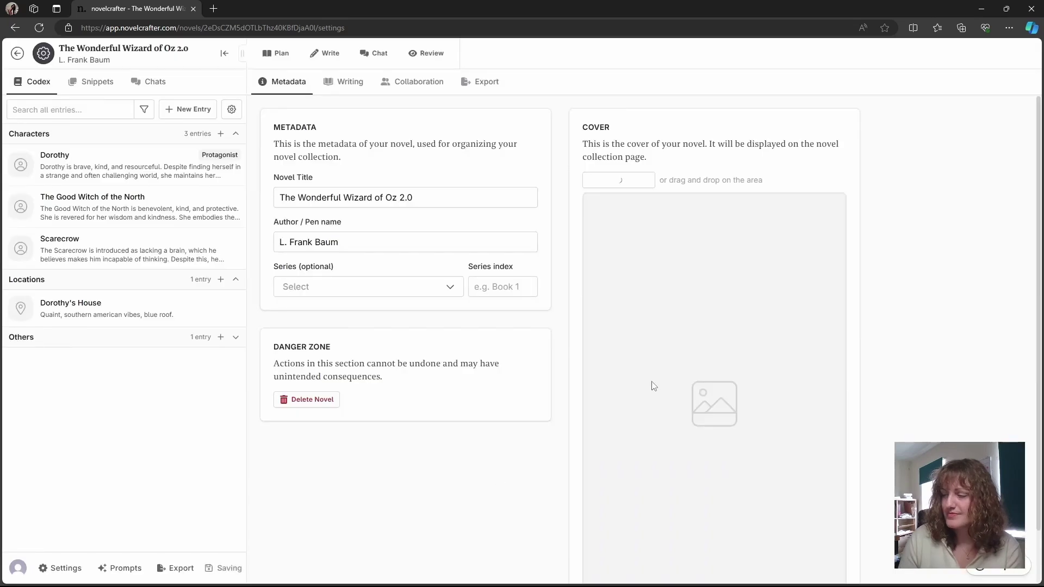
# Bring up the Delete Novel confirmation and cancel it, keeping the novel.
pyautogui.scroll(-1, 770, 357)
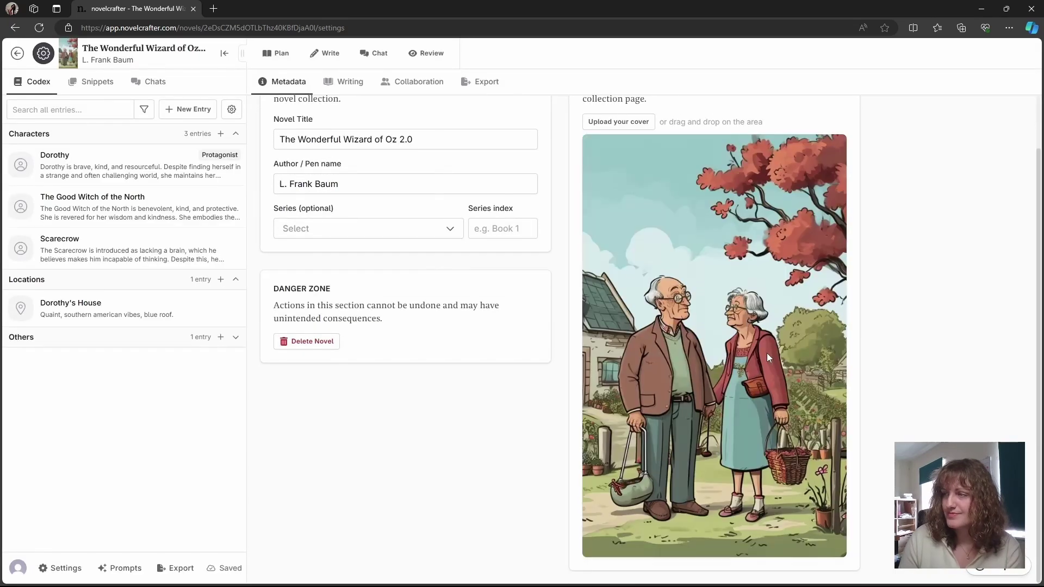
pyautogui.scroll(1, 768, 358)
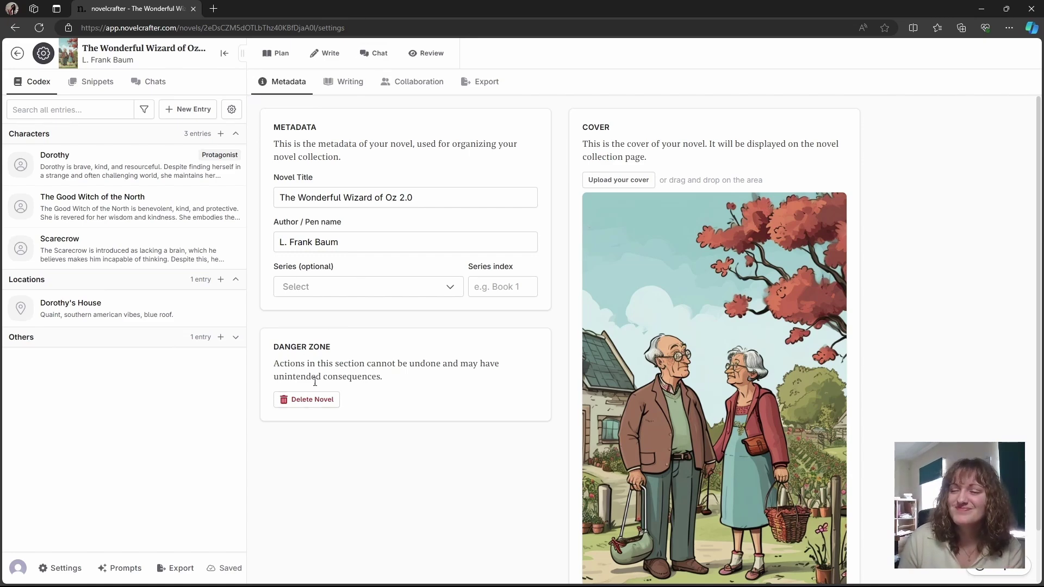
pyautogui.click(313, 399)
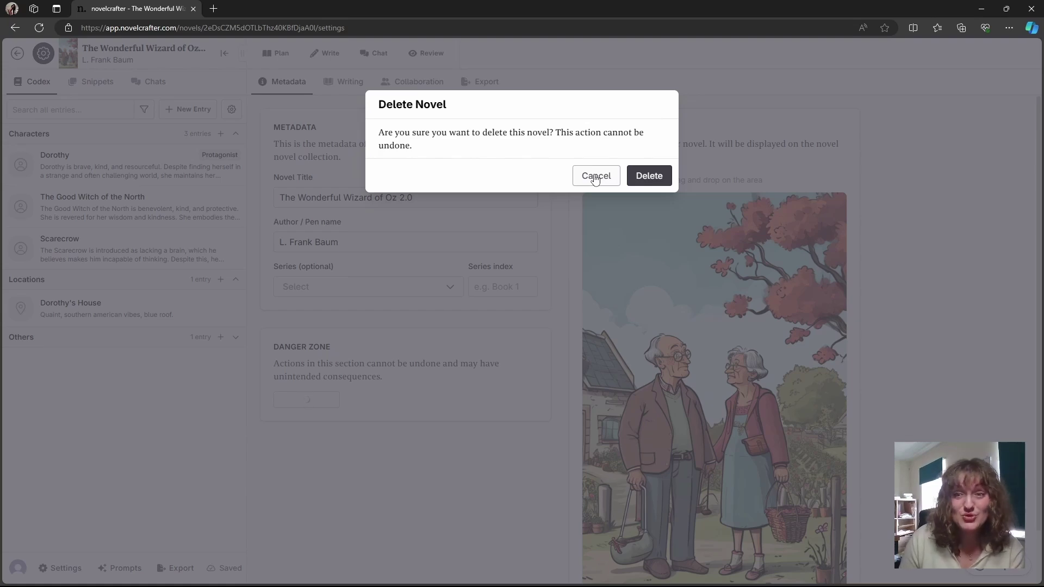
pyautogui.click(595, 176)
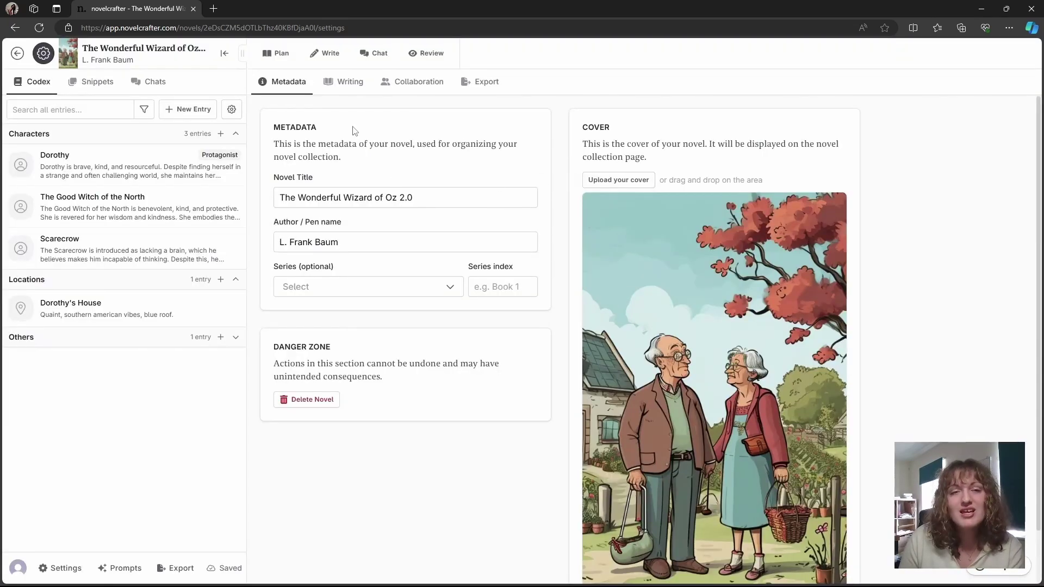
# On the Writing settings, add a blank scene label and remove it again.
pyautogui.click(334, 81)
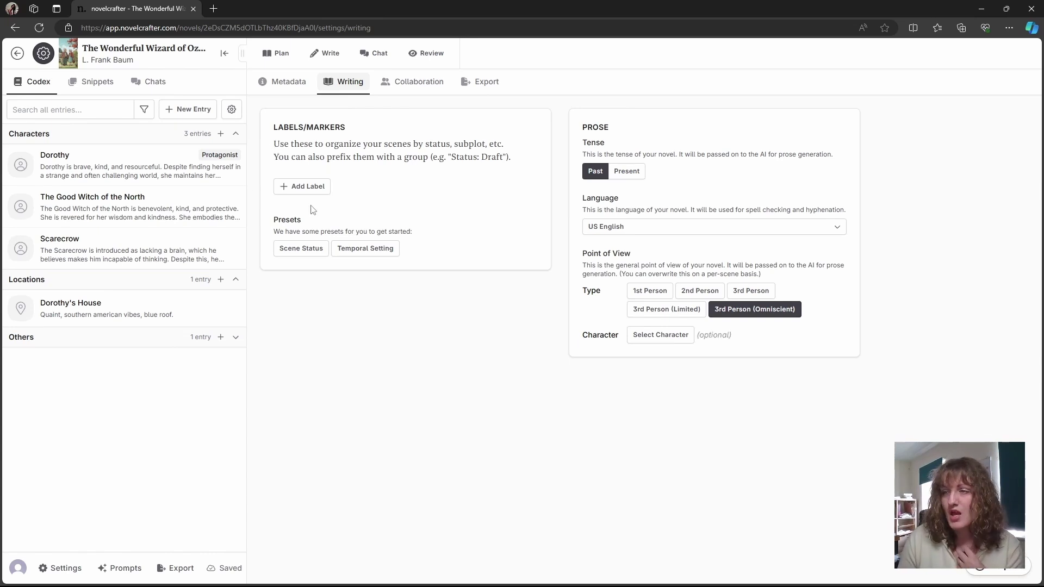
pyautogui.click(307, 186)
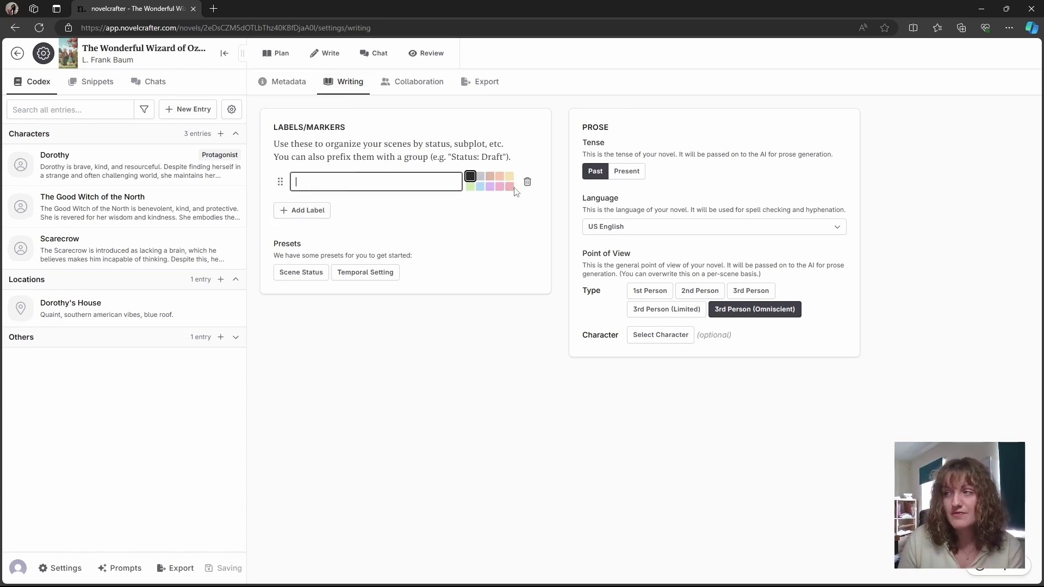
pyautogui.click(527, 182)
# Apply the Scene Status and Temporal Setting label presets, then delete their labels.
pyautogui.click(303, 252)
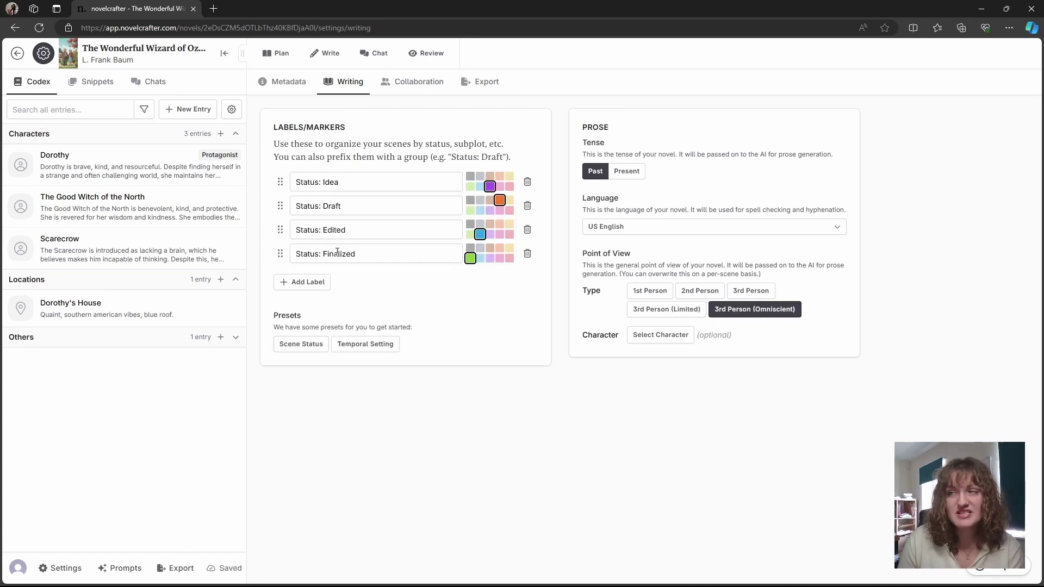
pyautogui.click(527, 182)
pyautogui.click(526, 182)
pyautogui.click(527, 181)
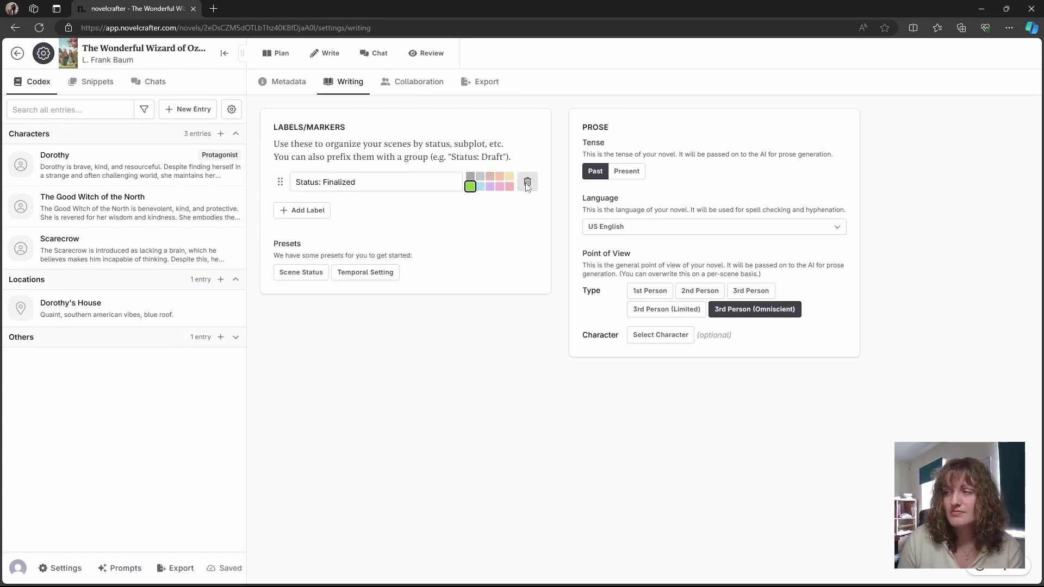
pyautogui.click(527, 181)
pyautogui.click(397, 255)
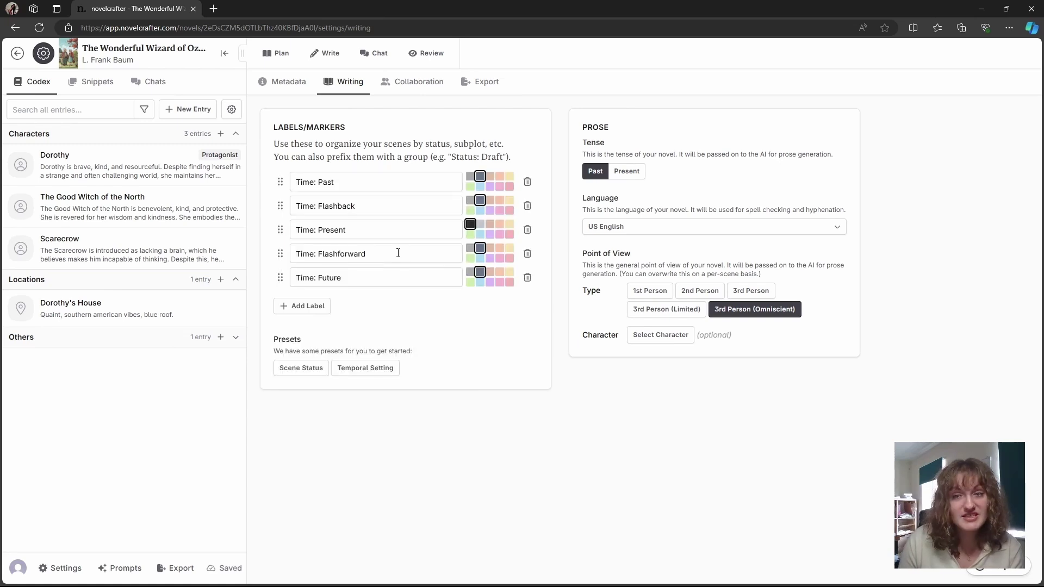
pyautogui.click(527, 182)
pyautogui.click(527, 181)
pyautogui.click(527, 181)
pyautogui.click(527, 182)
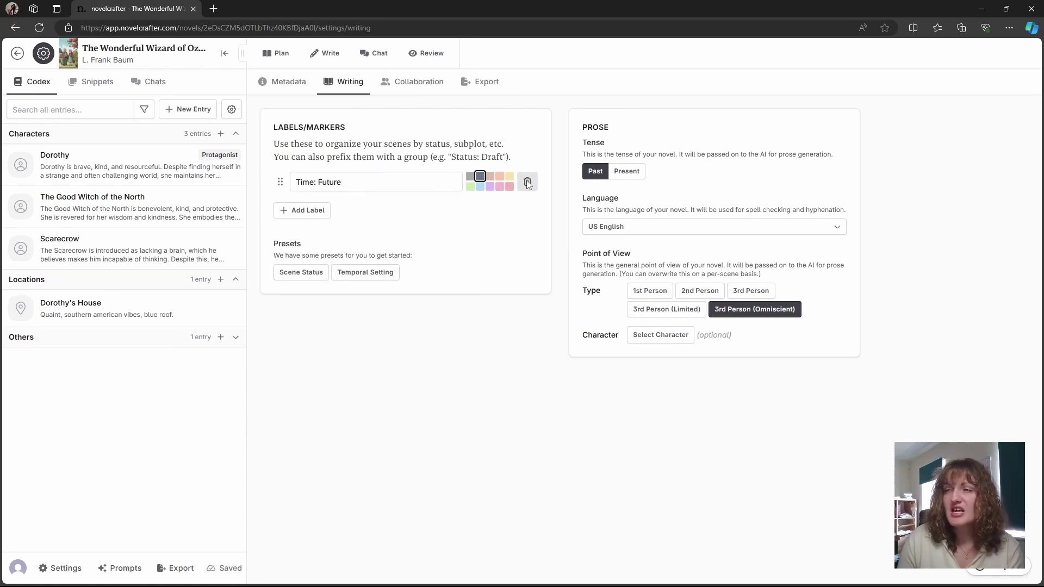
pyautogui.click(527, 182)
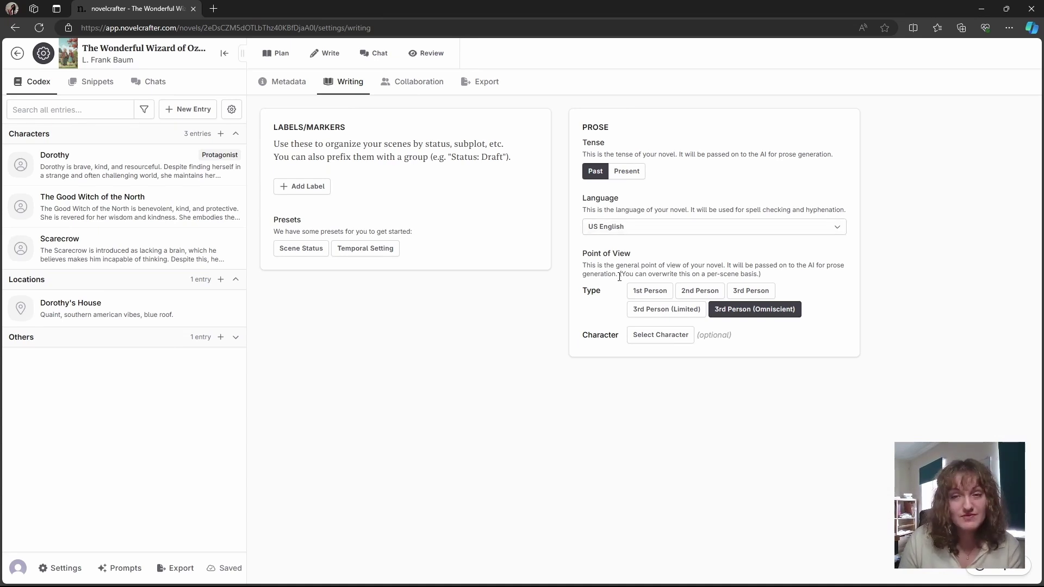
# Switch the tense to present and browse spellcheck languages, keeping US English.
pyautogui.click(623, 176)
pyautogui.click(621, 223)
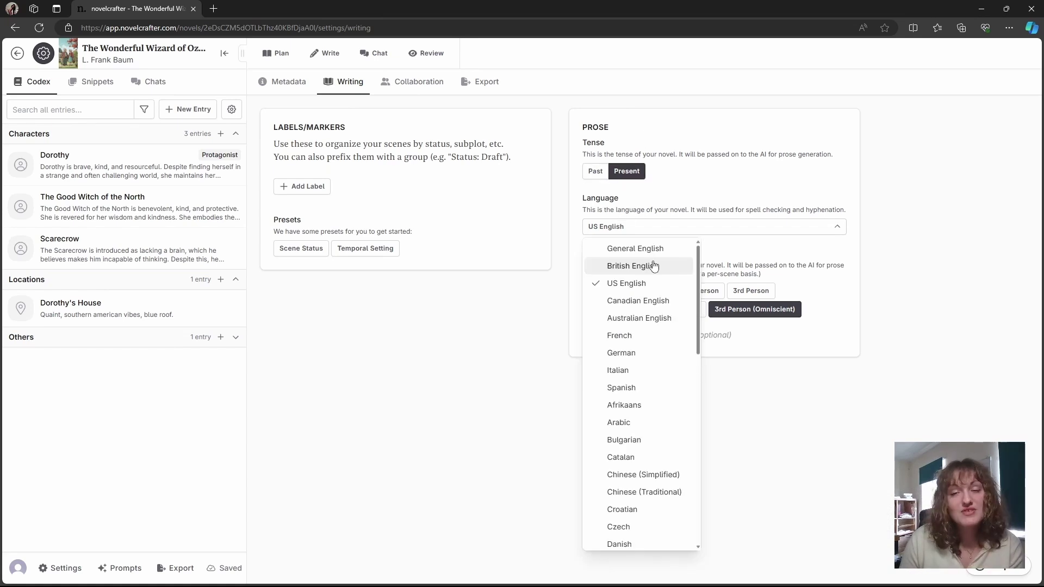
pyautogui.scroll(-5, 651, 348)
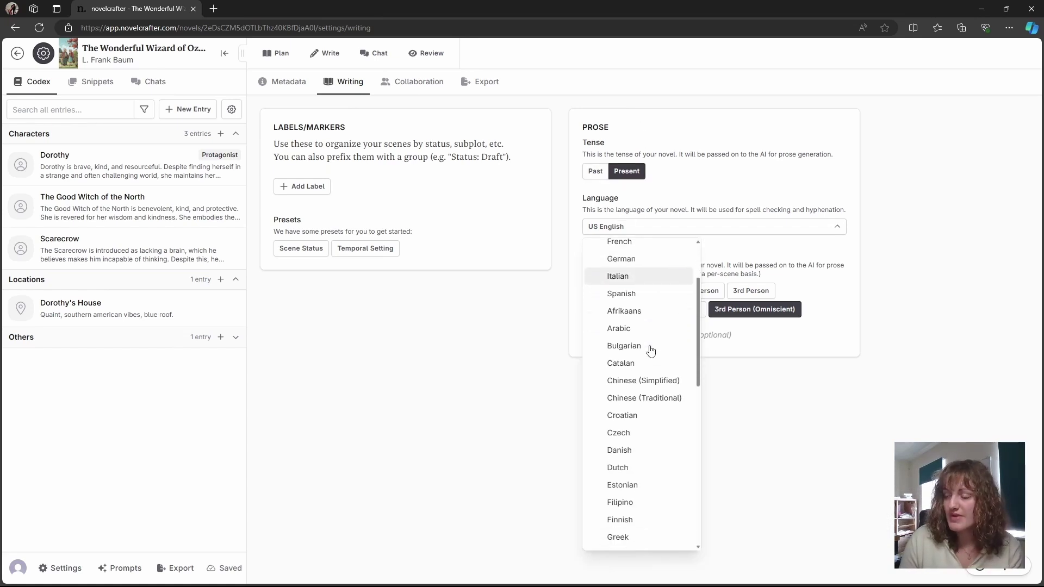
pyautogui.scroll(-3, 650, 350)
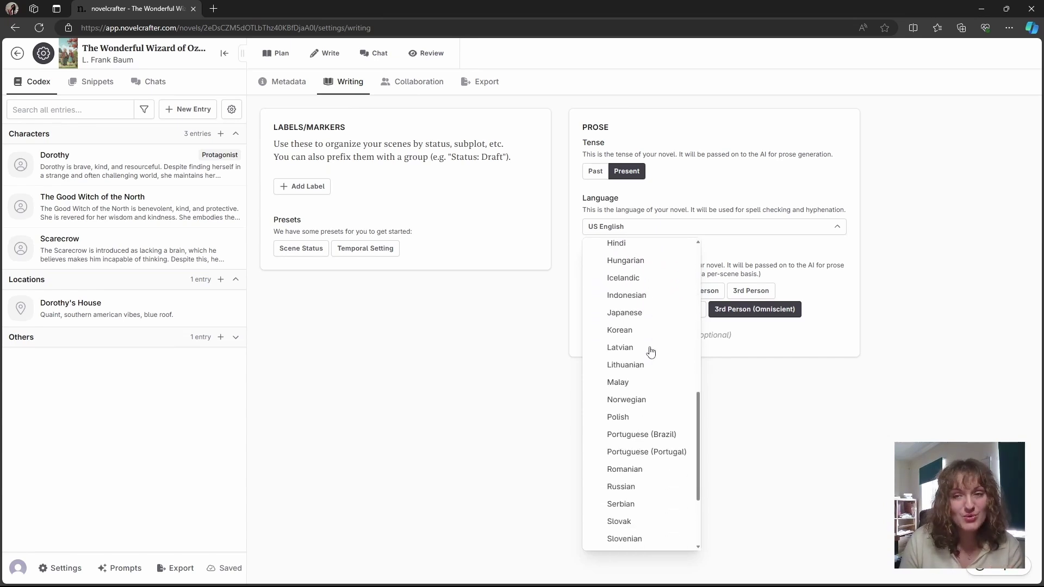
pyautogui.scroll(-3, 651, 351)
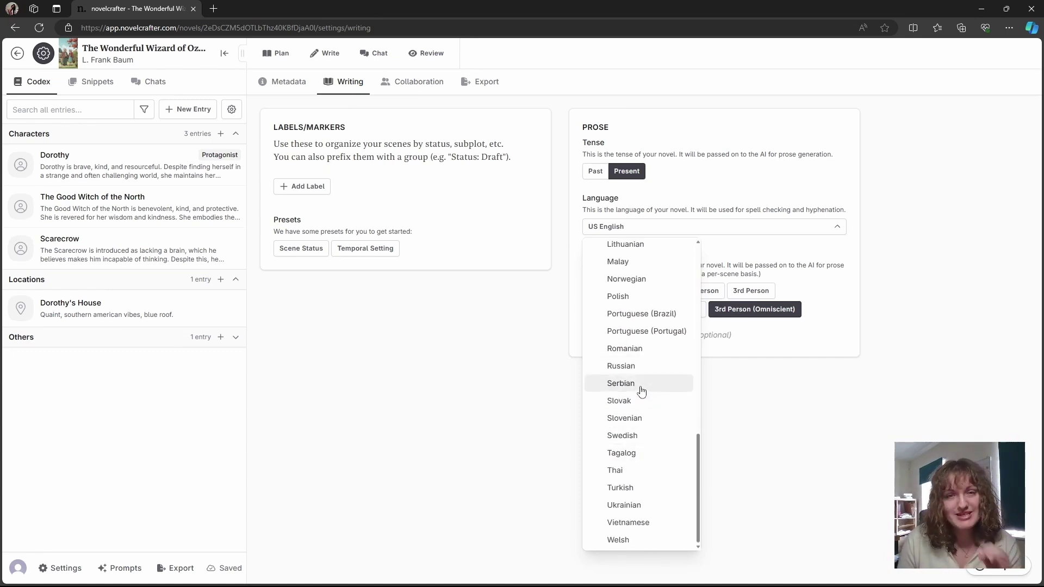
pyautogui.scroll(7, 669, 280)
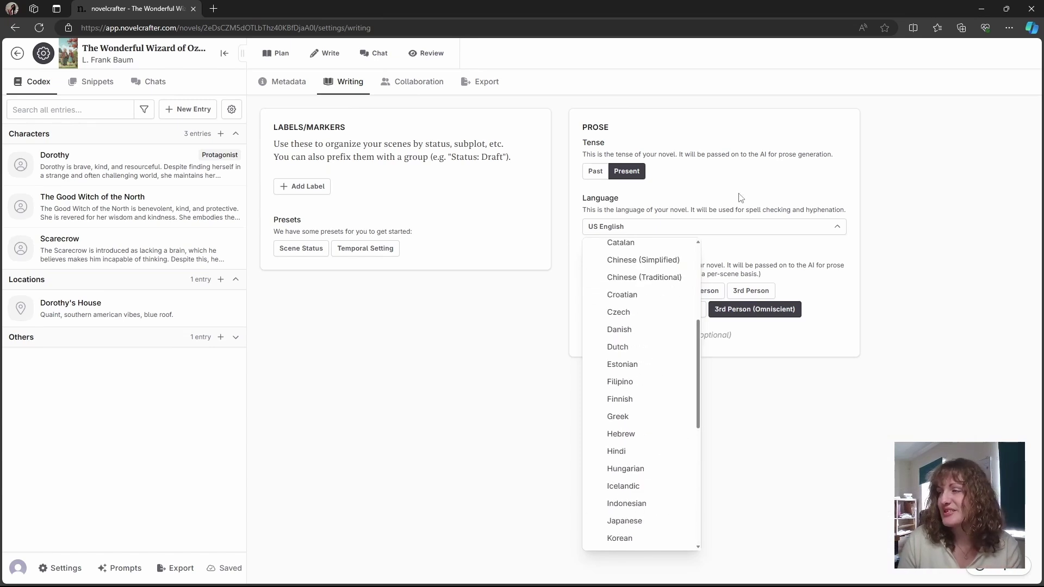
pyautogui.click(742, 204)
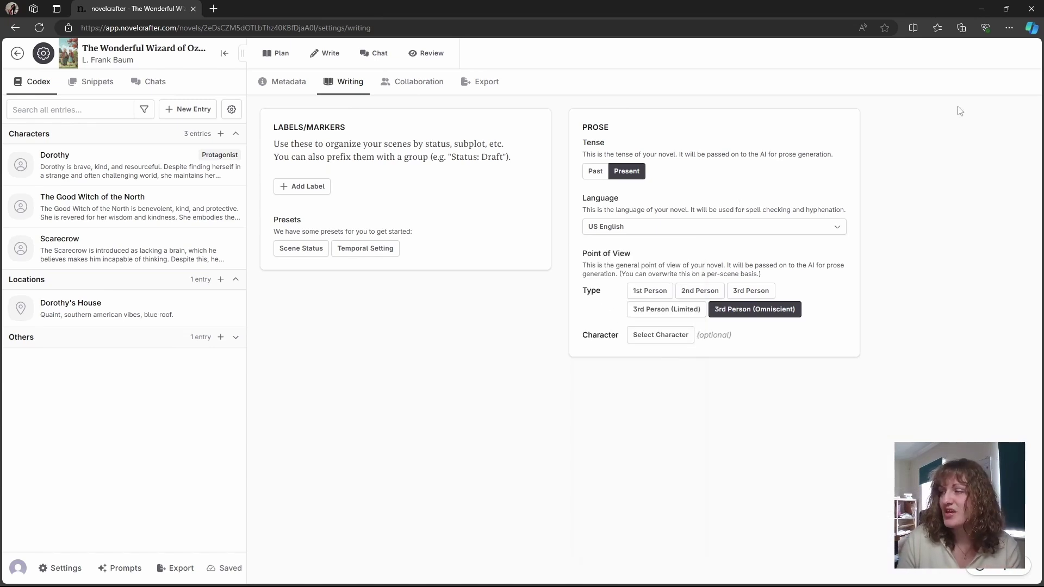
# Set a first-person point of view with Dorothy as the viewpoint character.
pyautogui.click(651, 294)
pyautogui.click(657, 336)
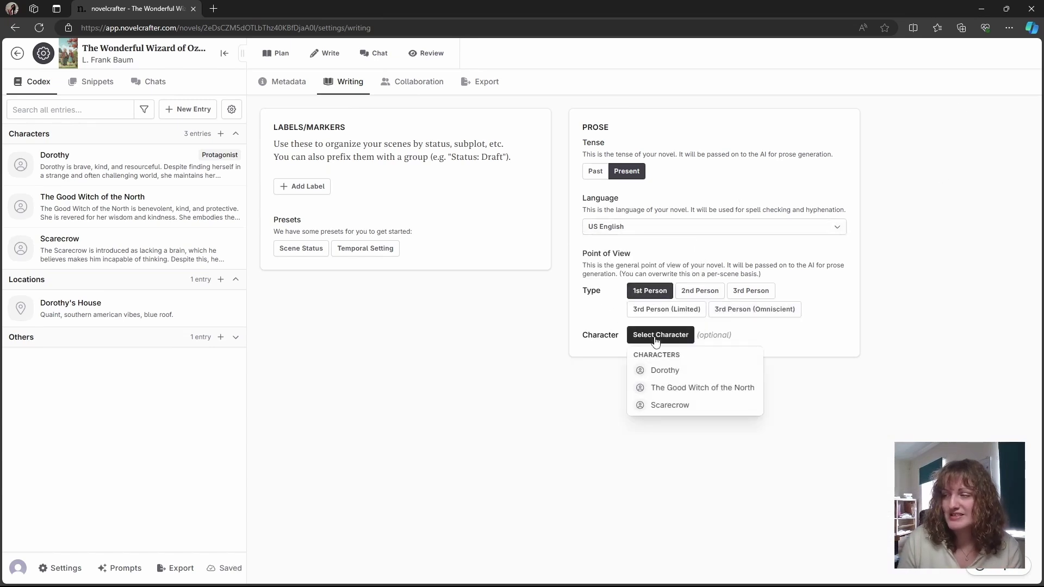
pyautogui.click(668, 376)
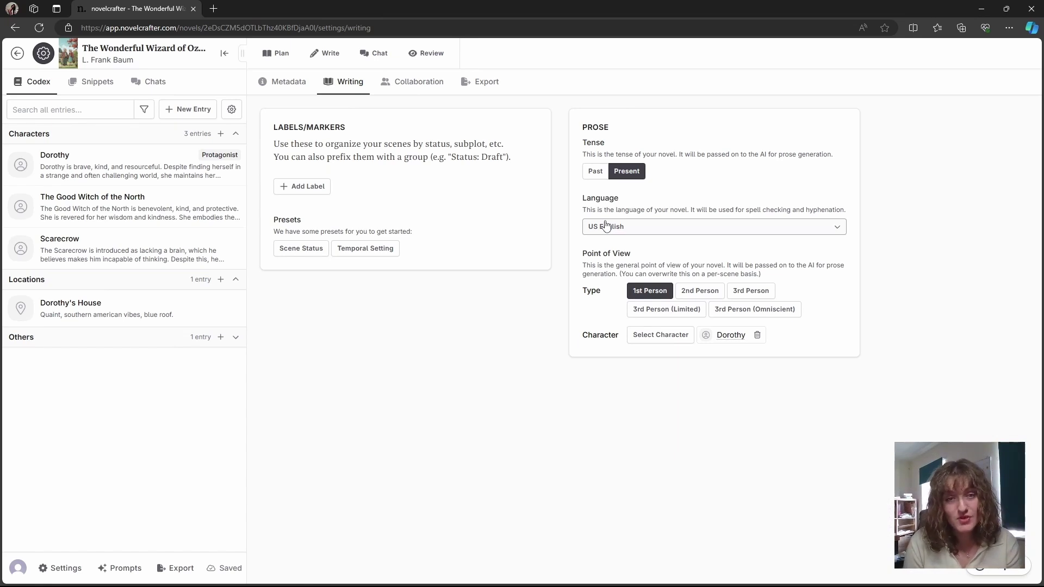
# Switch to the Collaboration settings to see who has access to the novel.
pyautogui.click(409, 92)
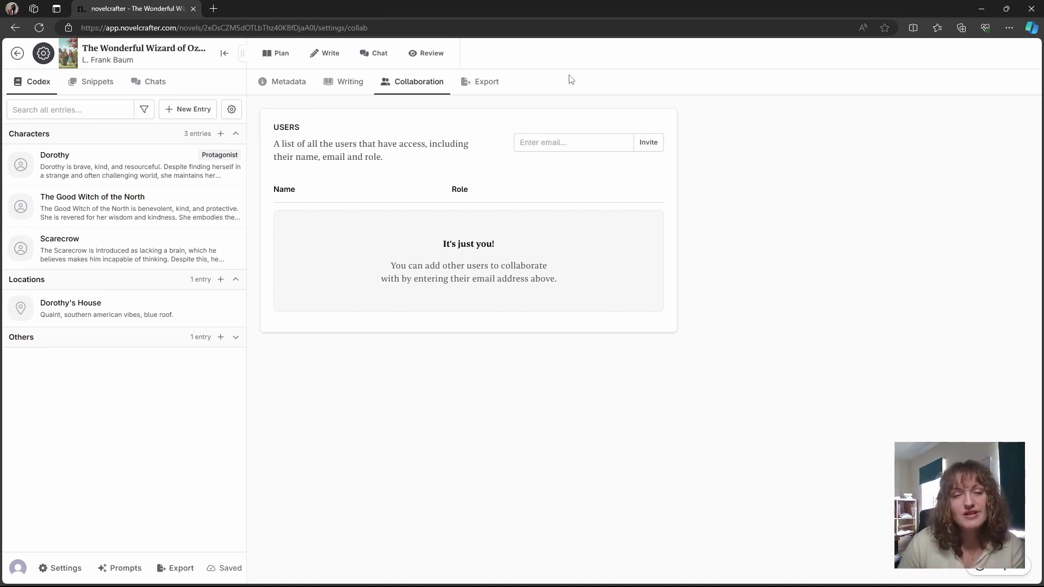
# In Export settings, keep all scenes selected with Export Summaries and Export Prose both unchecked.
pyautogui.click(486, 83)
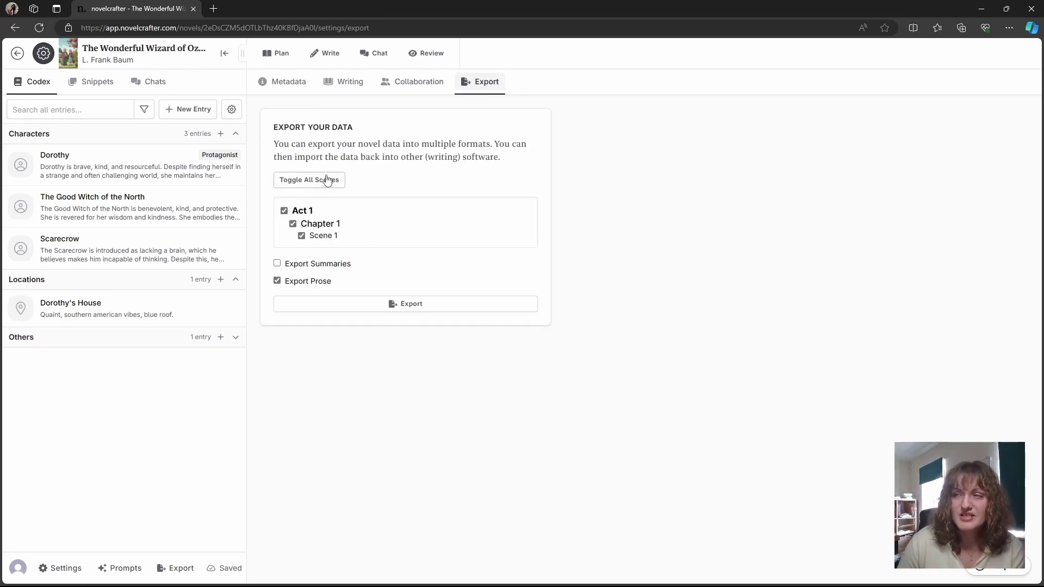
pyautogui.click(326, 179)
pyautogui.click(327, 180)
pyautogui.click(314, 282)
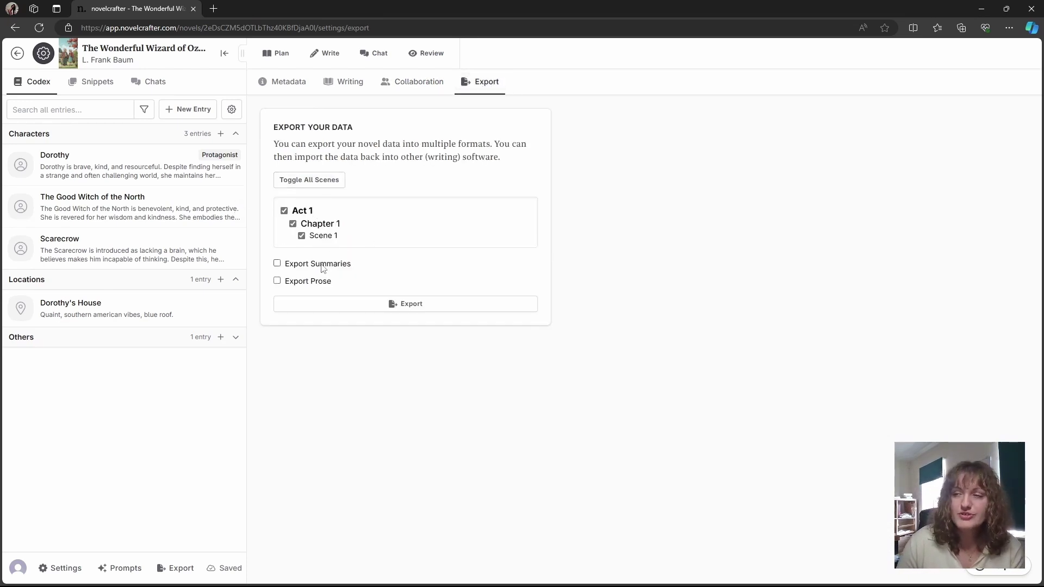
pyautogui.click(323, 268)
pyautogui.click(323, 267)
pyautogui.click(320, 285)
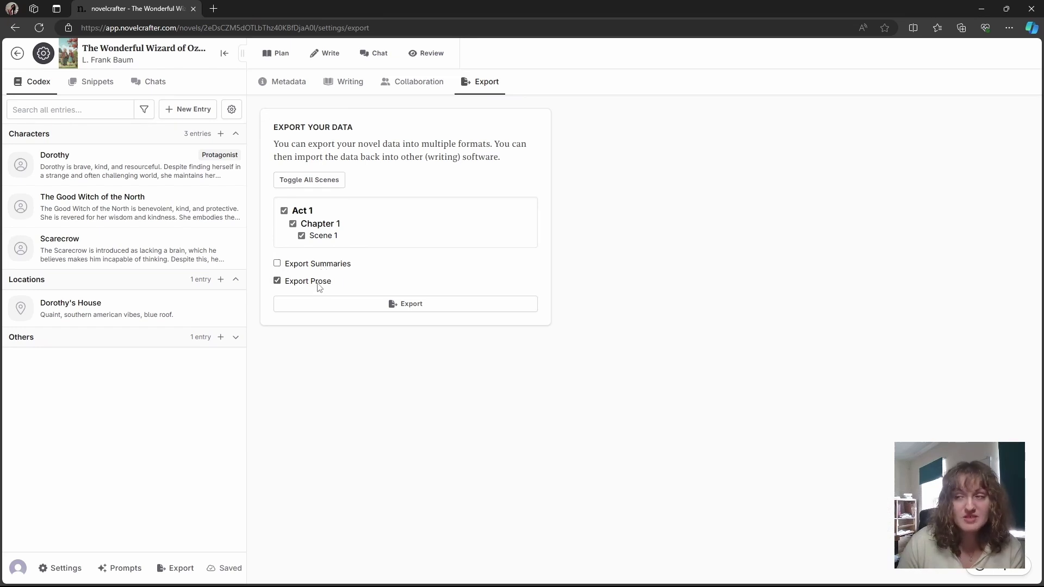
pyautogui.click(320, 285)
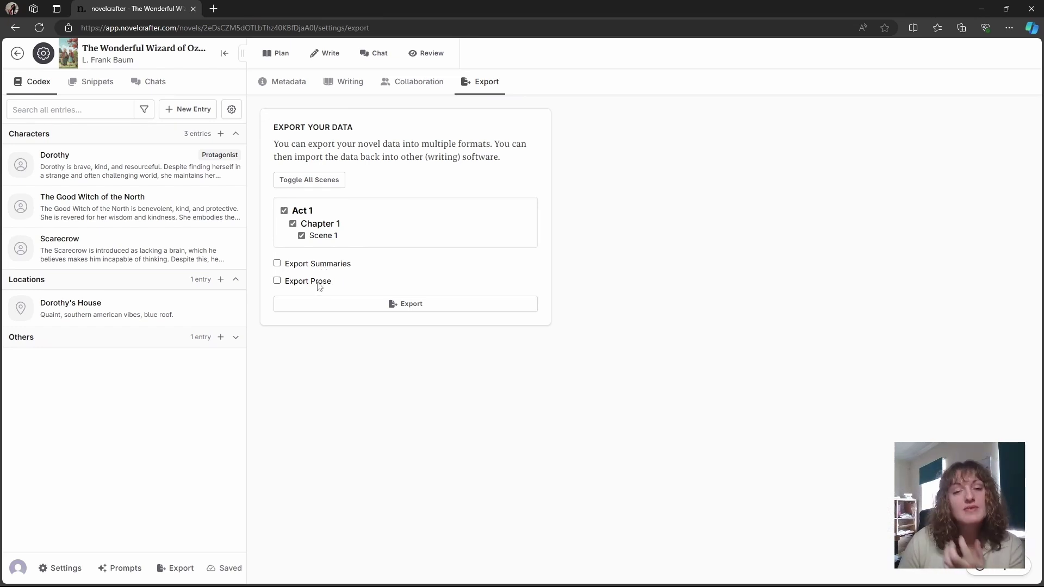